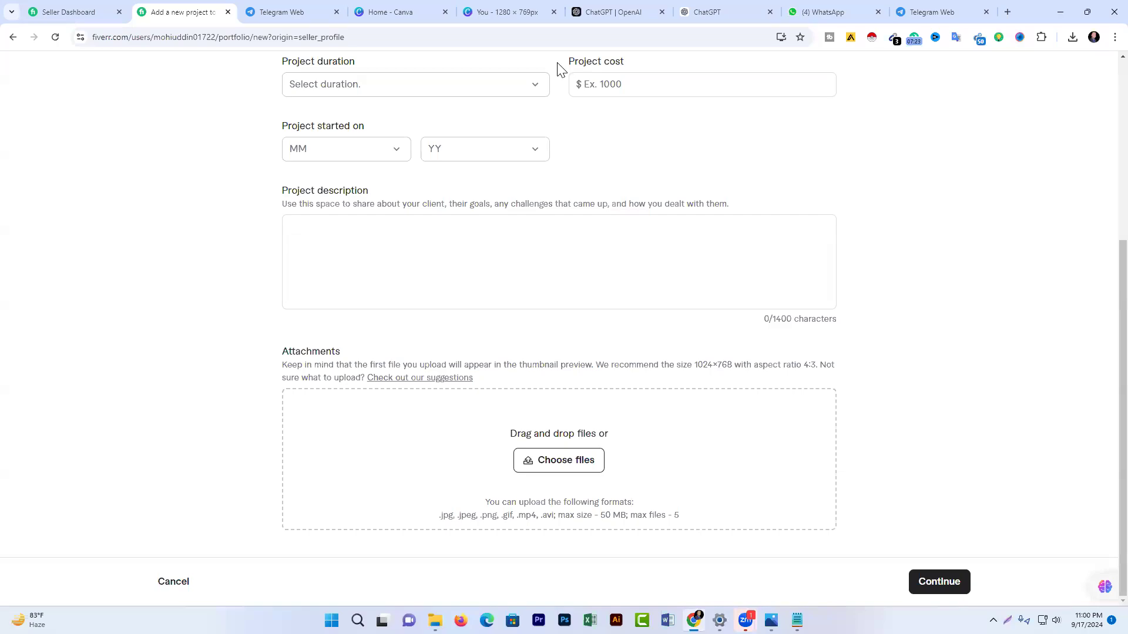
- Check the YouTube SEO text in Notepad, return to the Fiverr portfolio form in Chrome, and paste the text as the project description
key("alt+Tab")
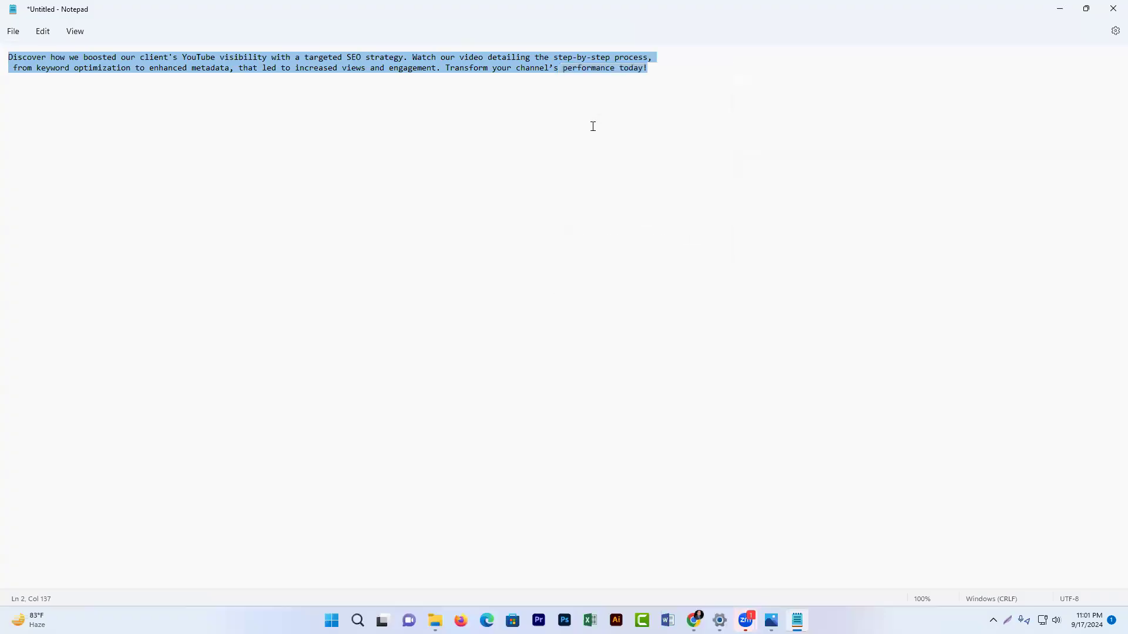
left_click(694, 620)
left_click(347, 228)
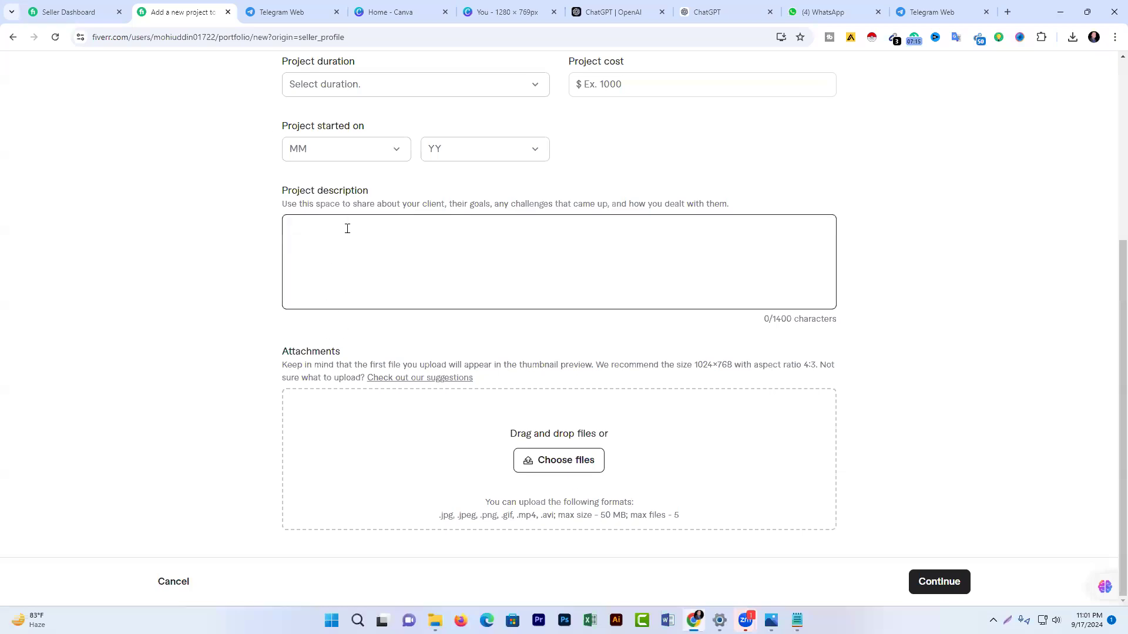
right_click(347, 228)
left_click(377, 360)
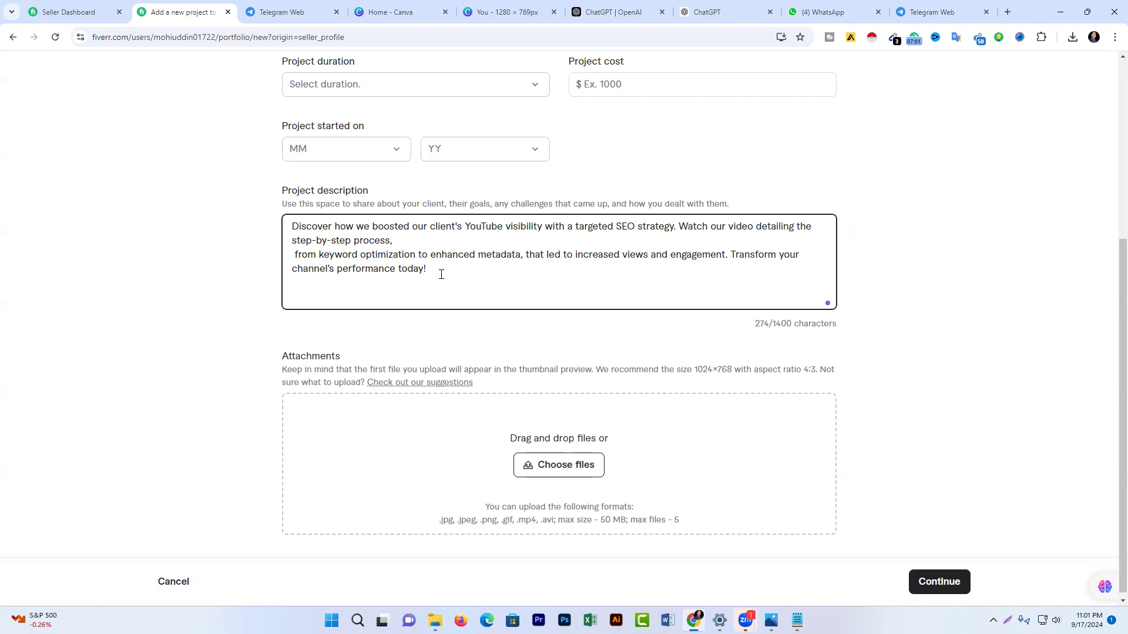
- Name the portfolio project "YouTube Video SEO Project of New Client"
scroll(442, 274, "up", 2)
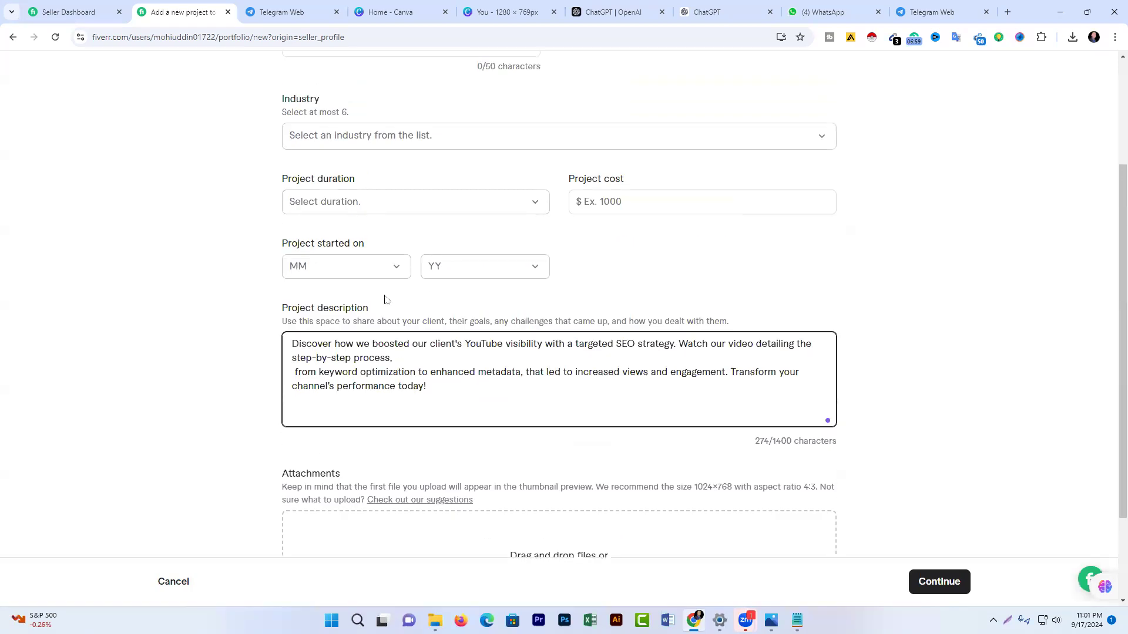
scroll(525, 206, "up", 2)
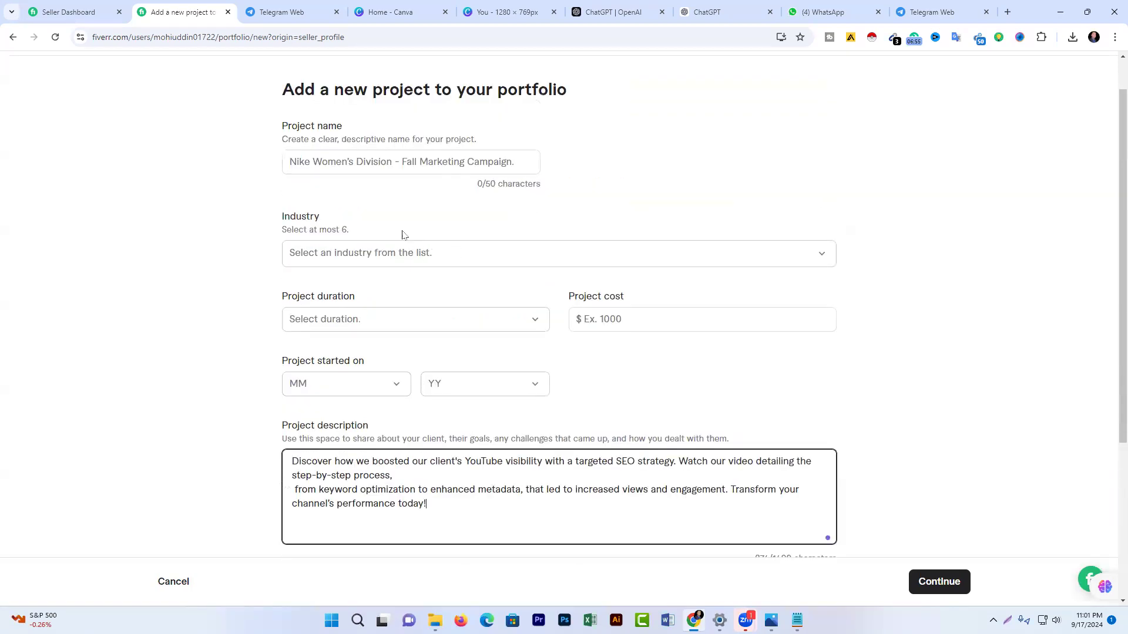
scroll(379, 164, "up", 1)
left_click(371, 207)
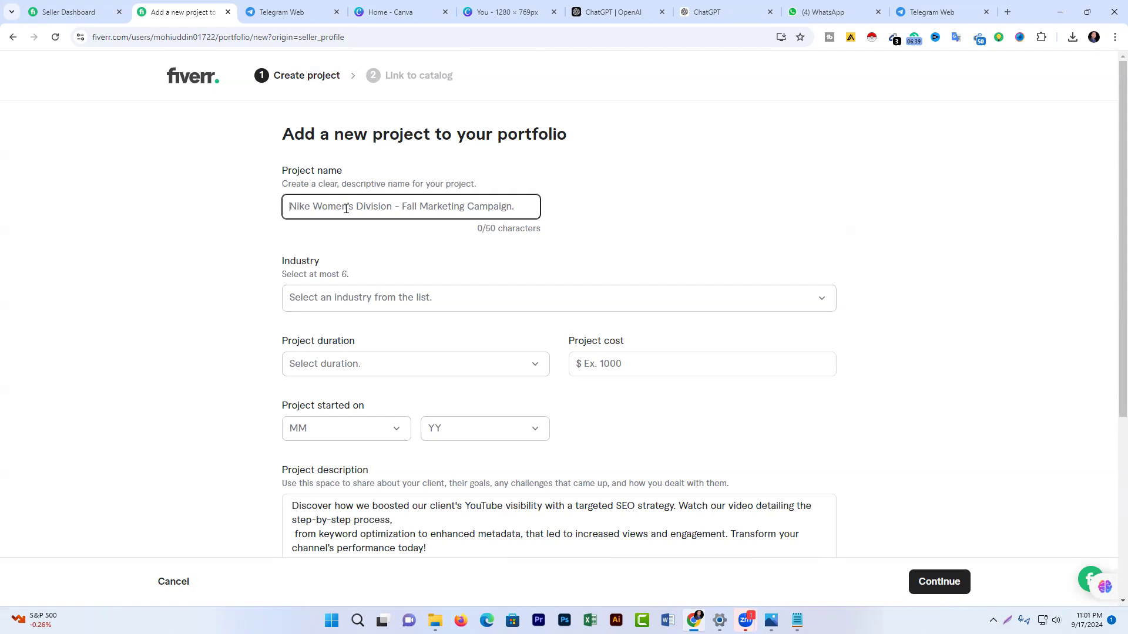
type("You")
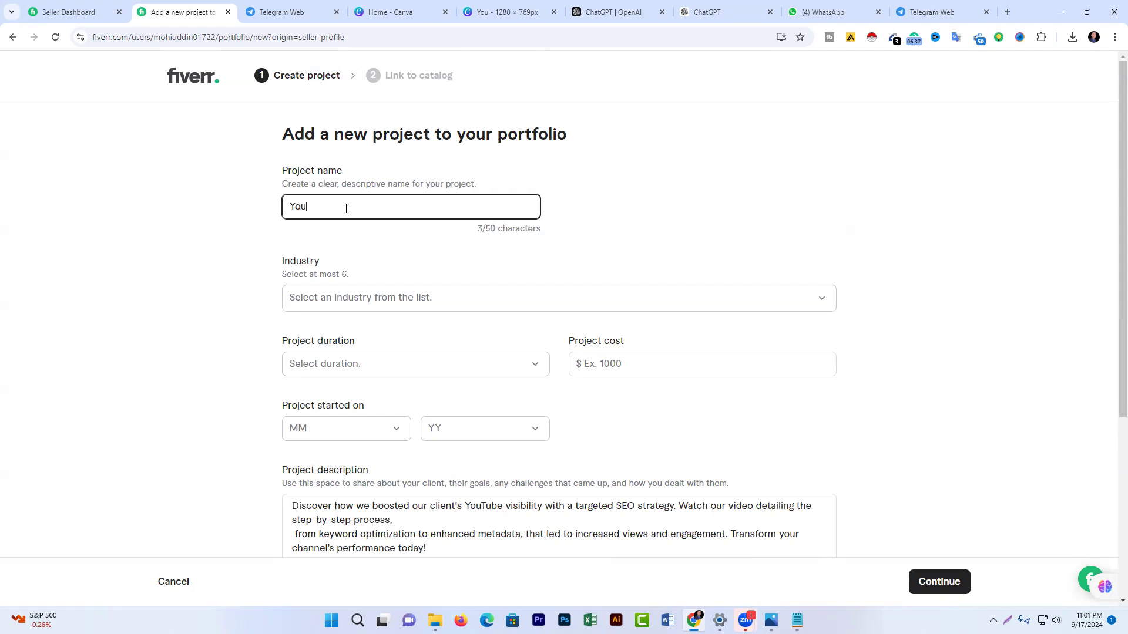
type("Tube Video SEO Project of New Cl")
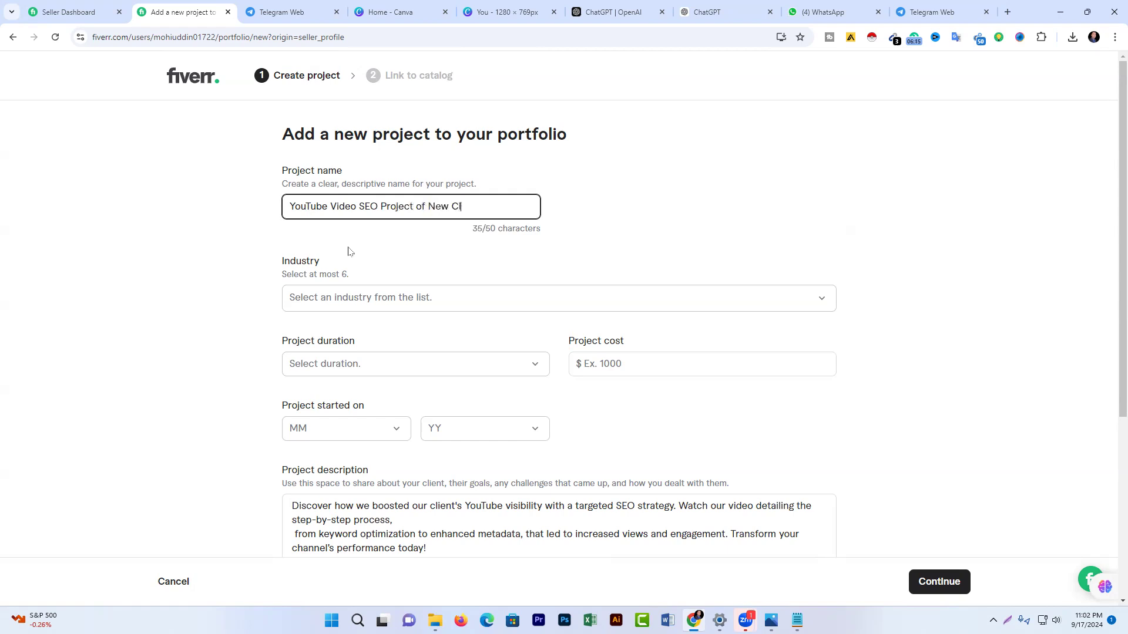
type("ient")
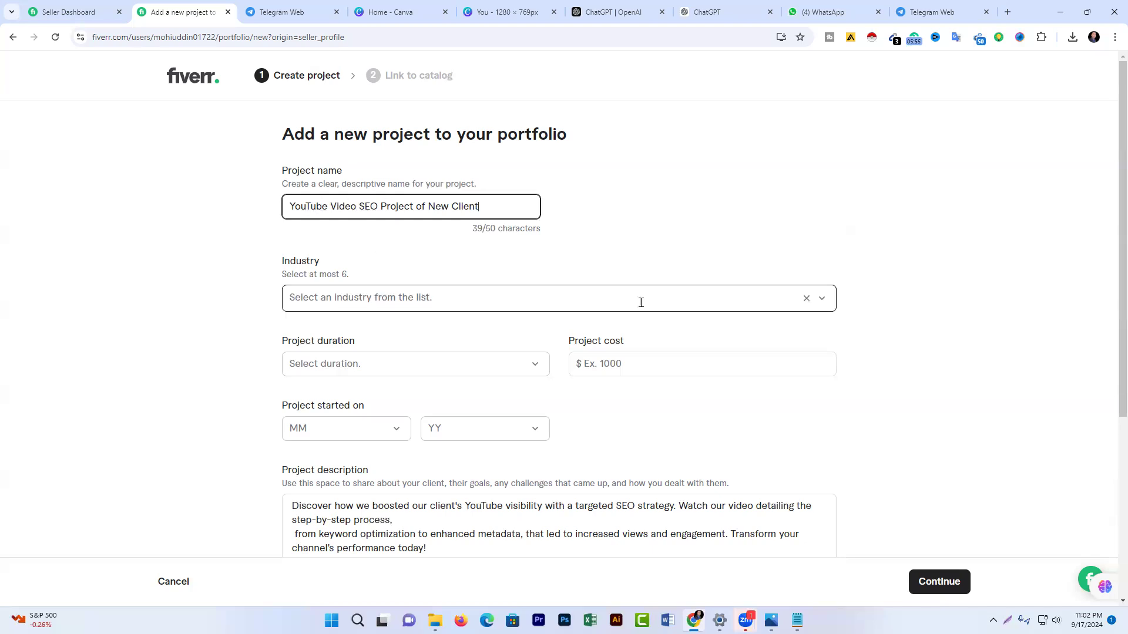
- Search the industry options for "spor" and add Sports Event as the project's industry
left_click(819, 298)
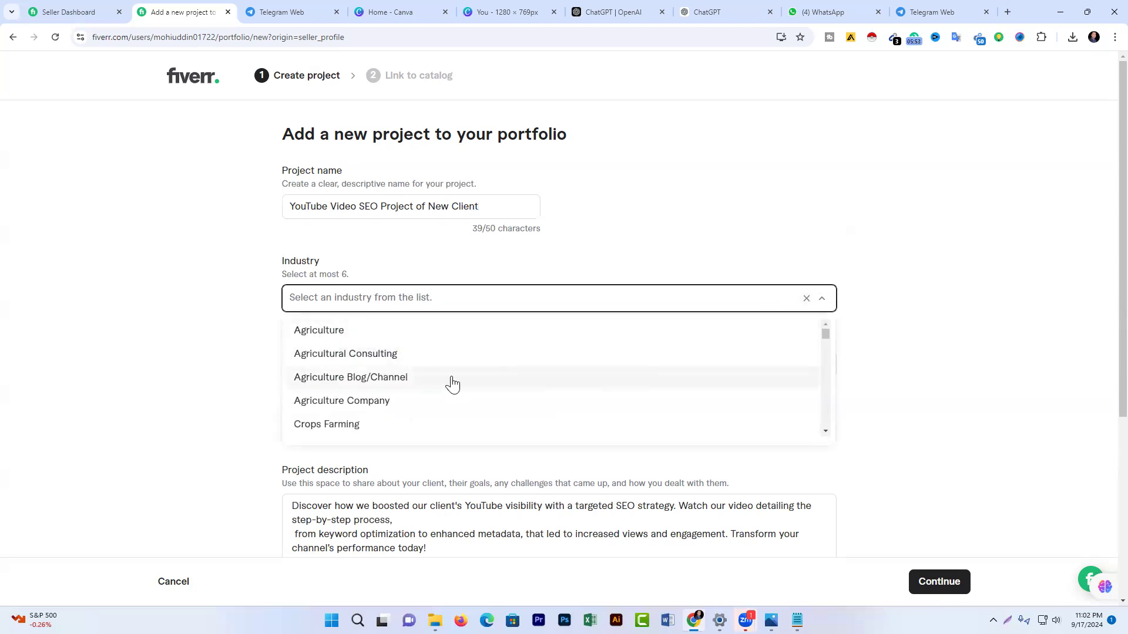
type("s")
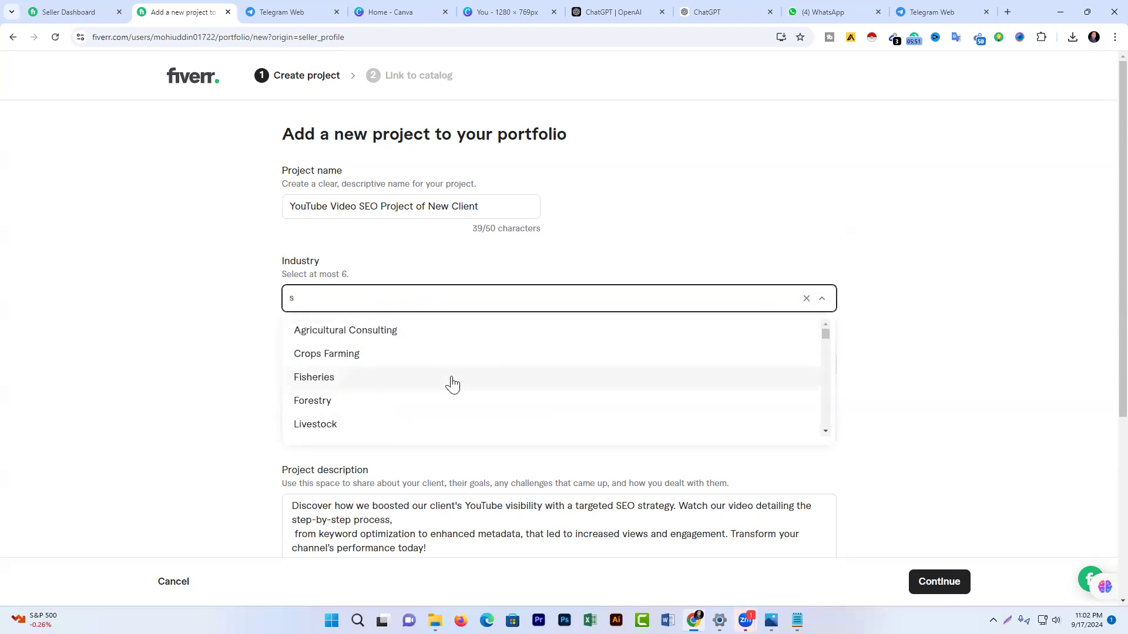
type("p")
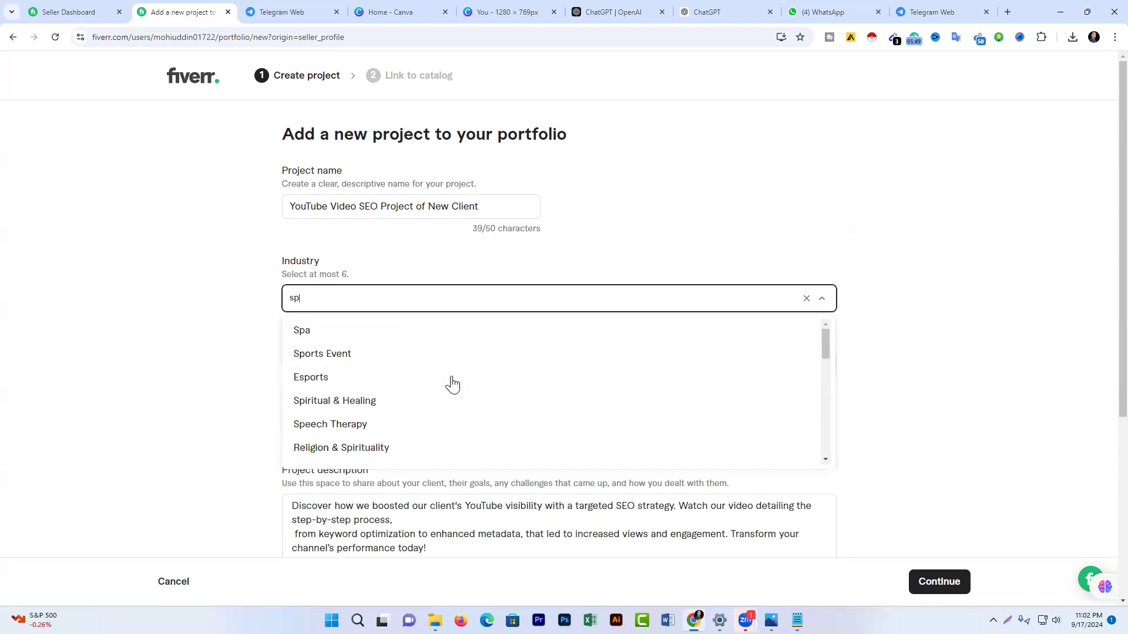
type("or")
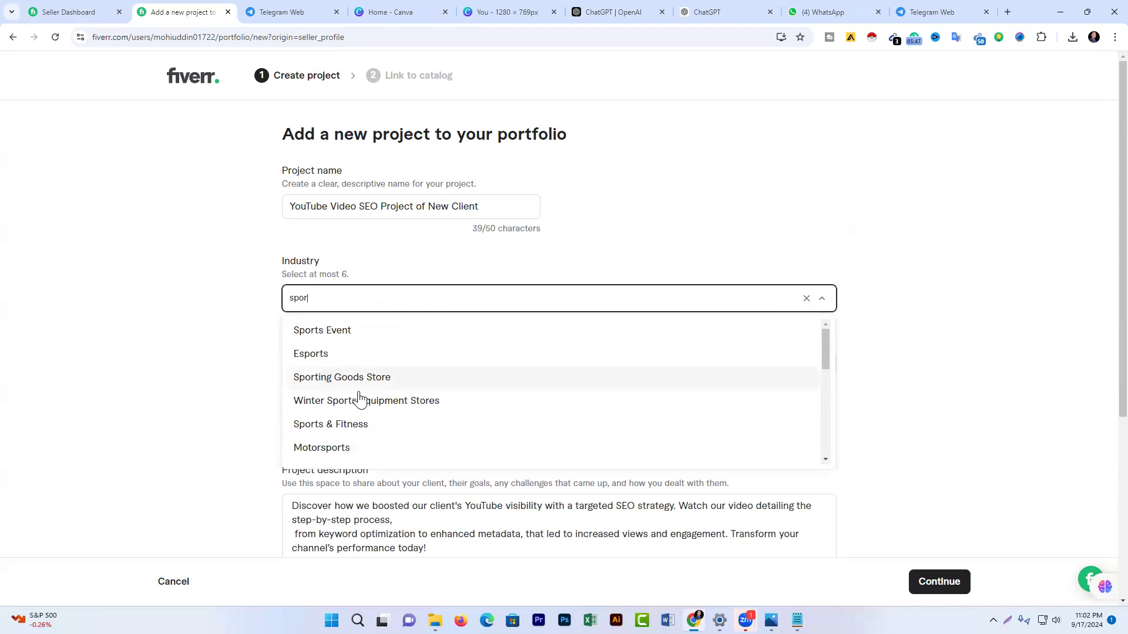
left_click(351, 339)
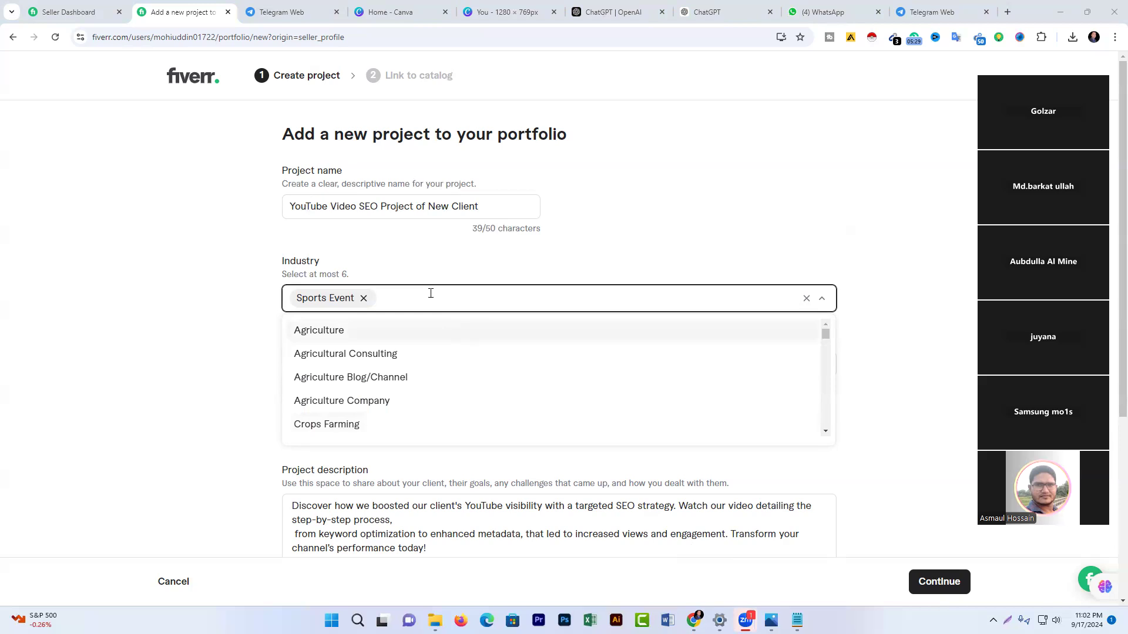
left_click(730, 252)
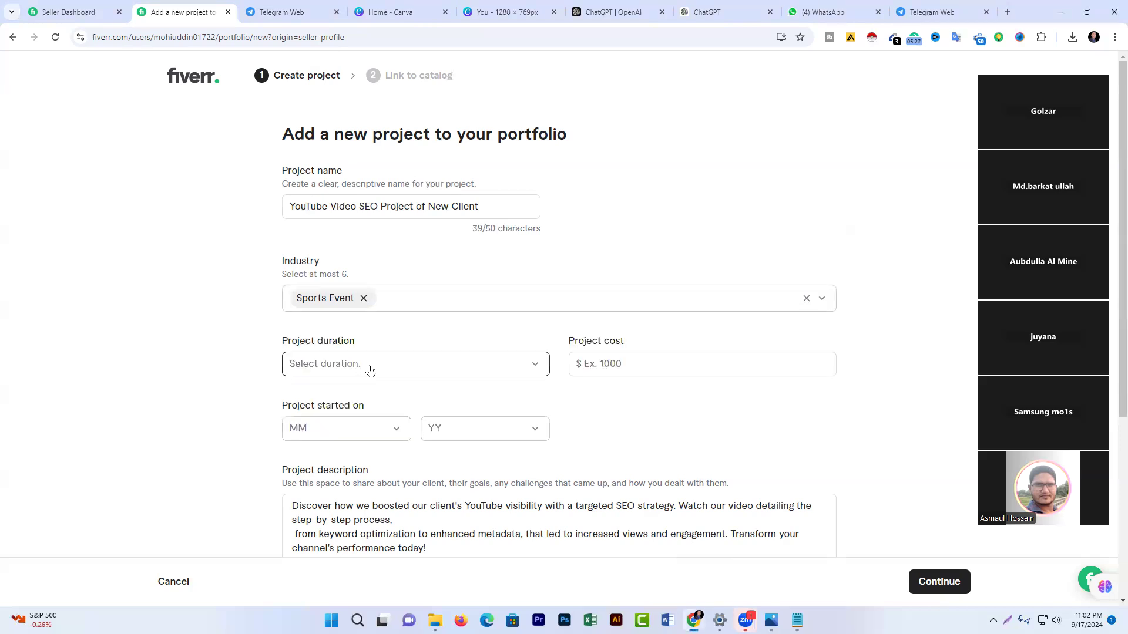
- Set the project duration to 7-30 days and the project cost to $300
left_click(540, 366)
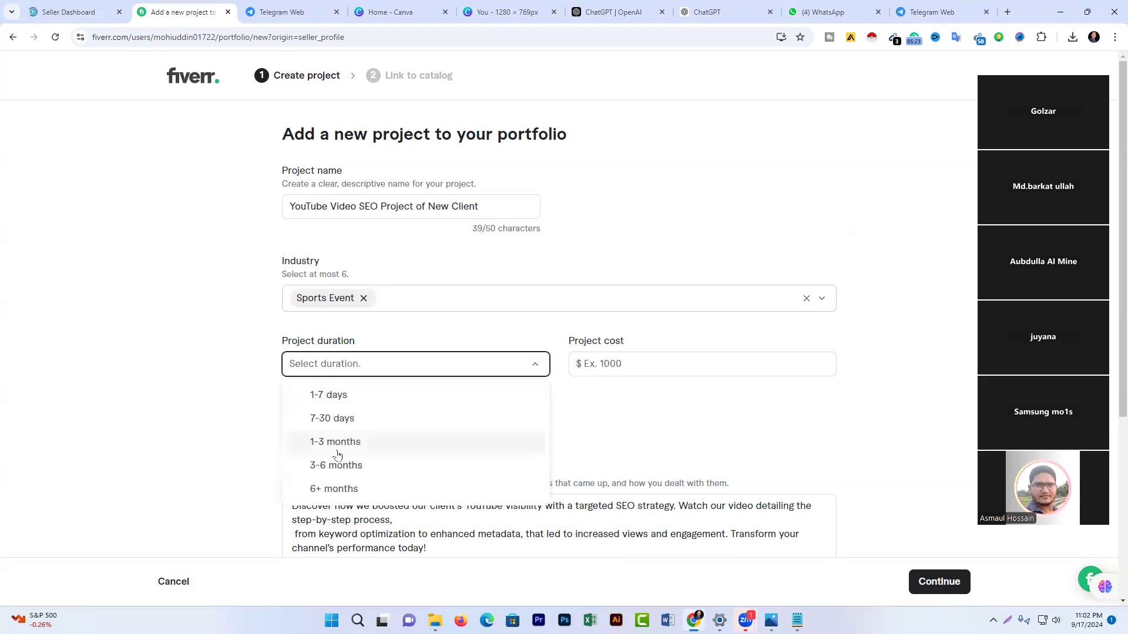
left_click(333, 422)
left_click(581, 366)
type("300")
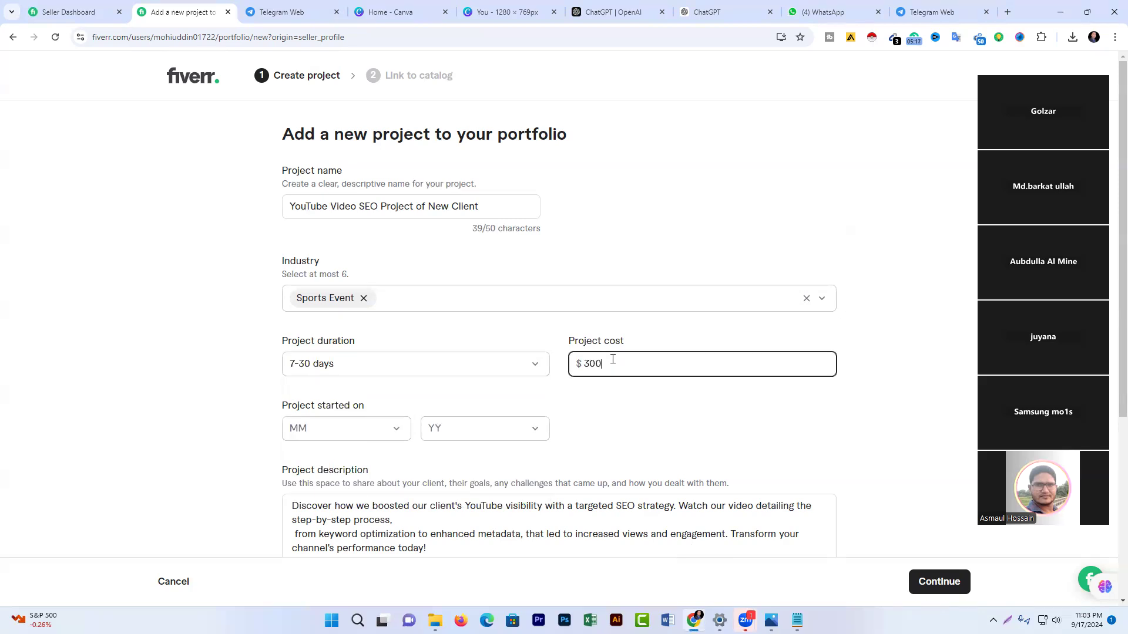
- Set the project's start date to July 2024
left_click(390, 430)
scroll(365, 470, "down", 1)
scroll(364, 472, "down", 3)
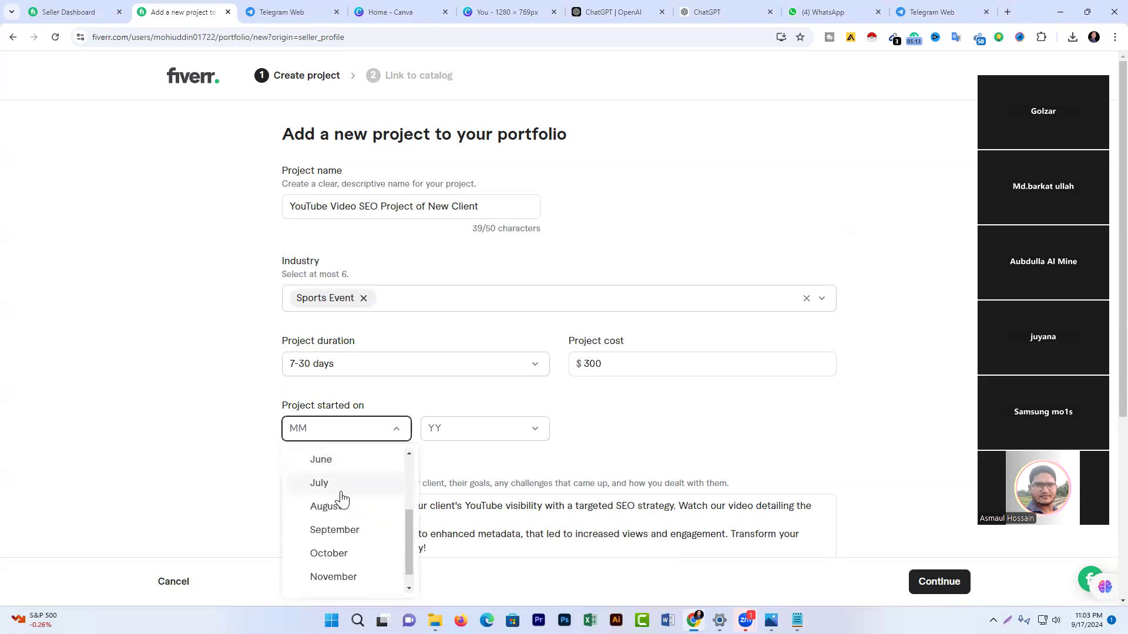
left_click(335, 487)
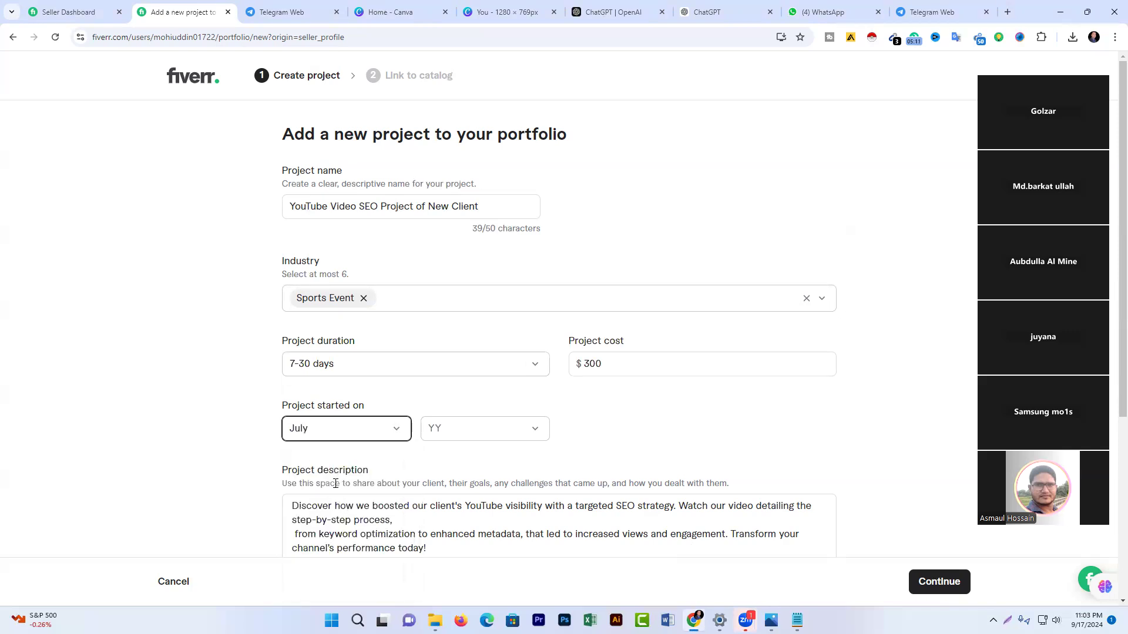
left_click(532, 429)
left_click(469, 462)
- Attach the image "my Yotyube SEO Service.jpg" from the Desktop to the project and continue to the final details
scroll(907, 376, "down", 3)
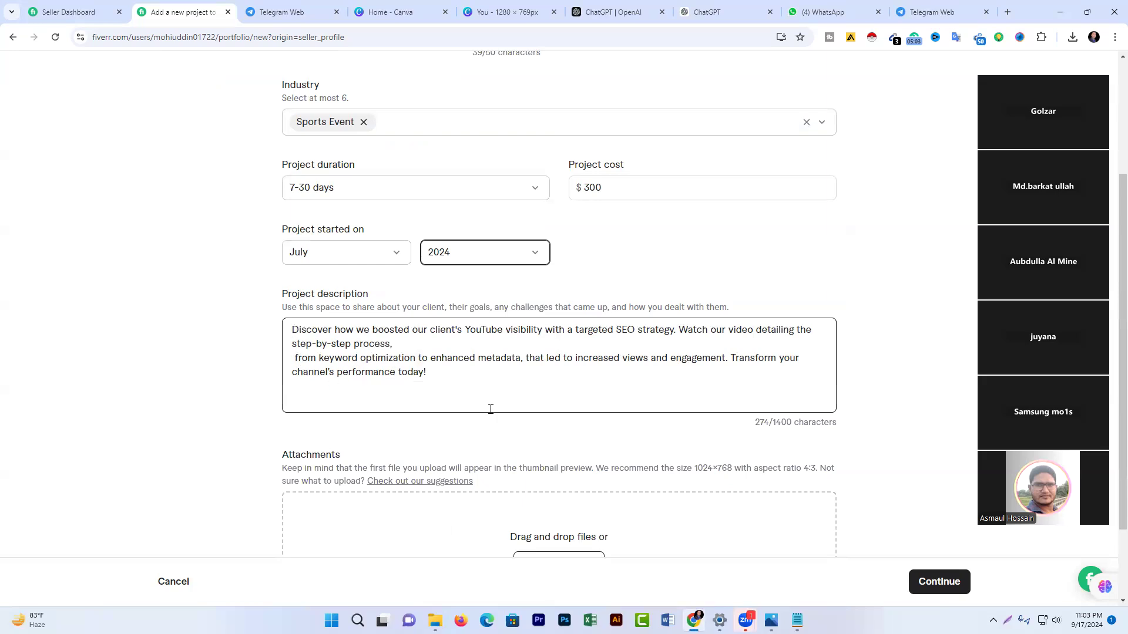
scroll(587, 403, "down", 2)
left_click(557, 464)
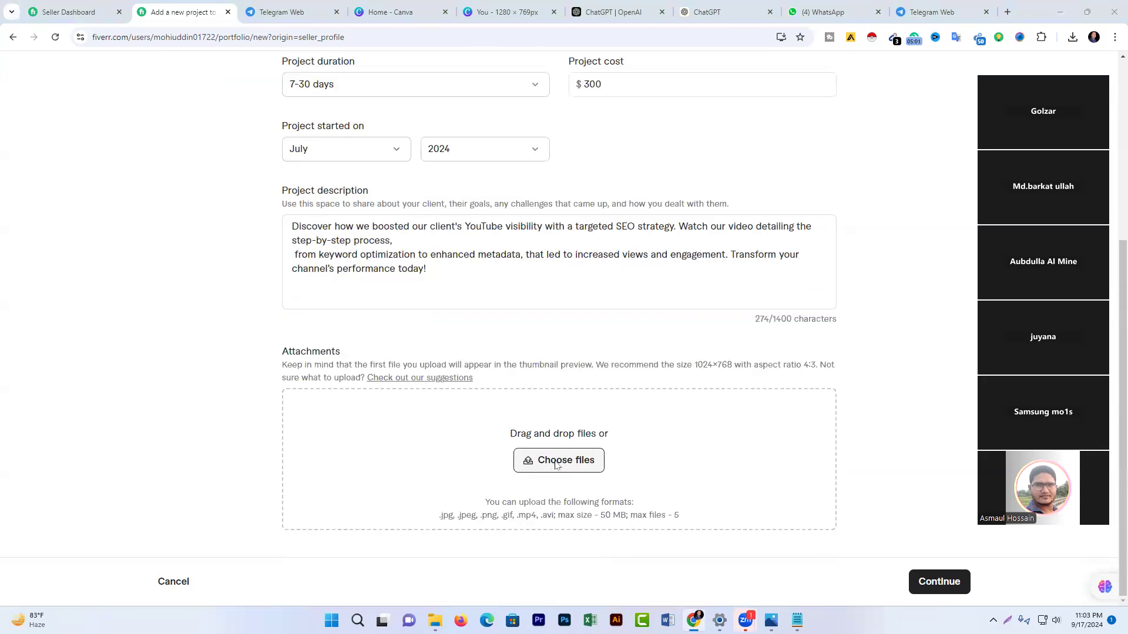
scroll(301, 300, "down", 1)
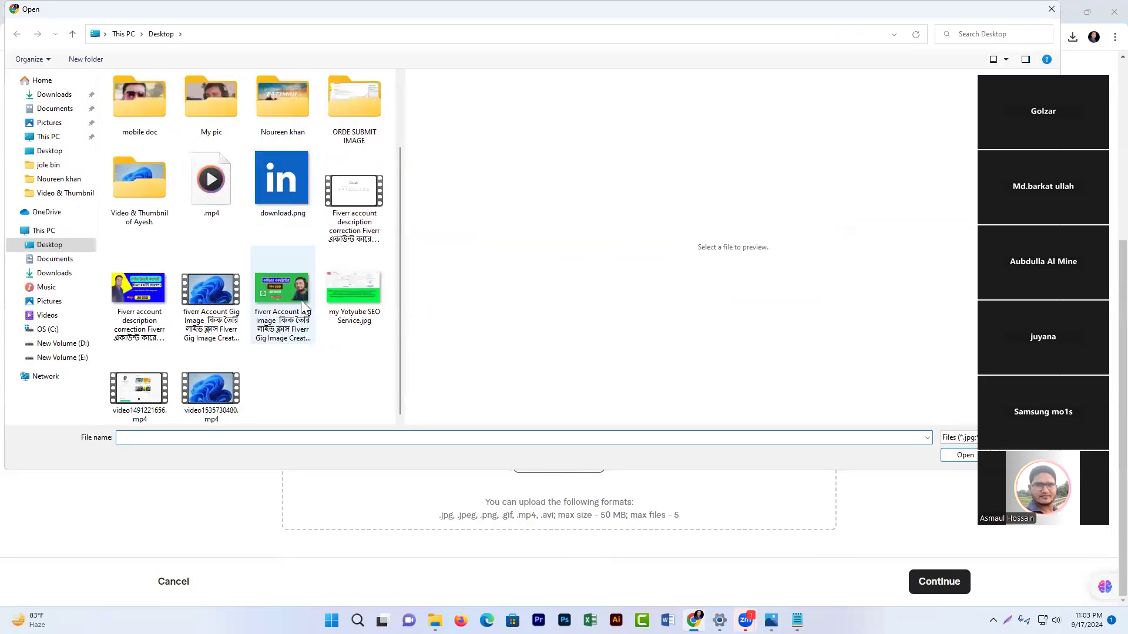
left_click(356, 287)
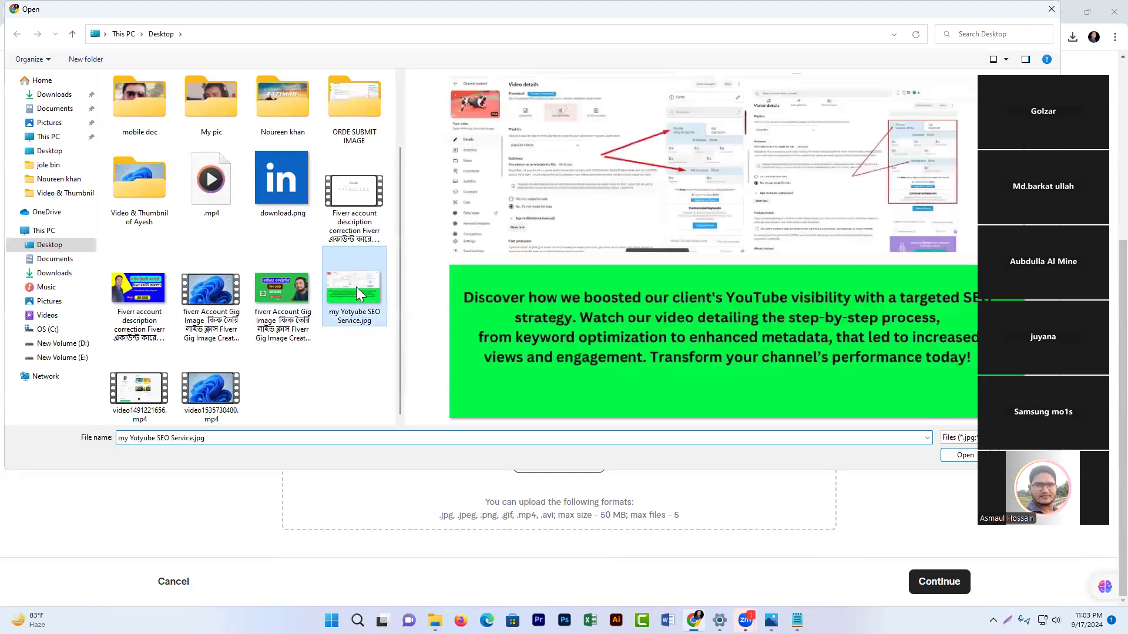
left_click(959, 458)
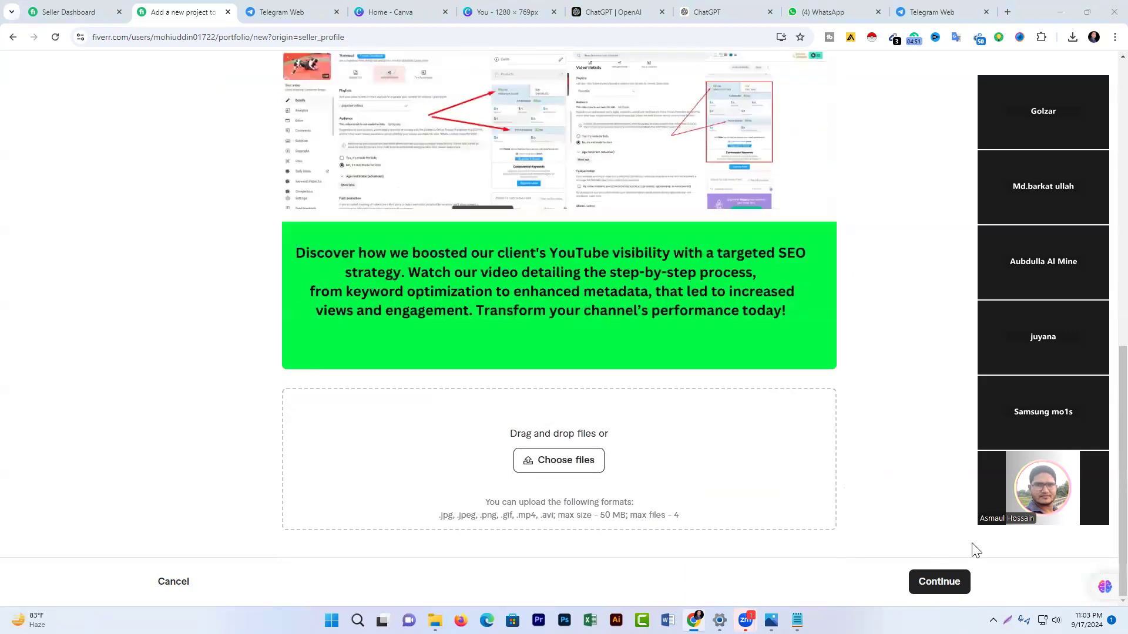
left_click(942, 582)
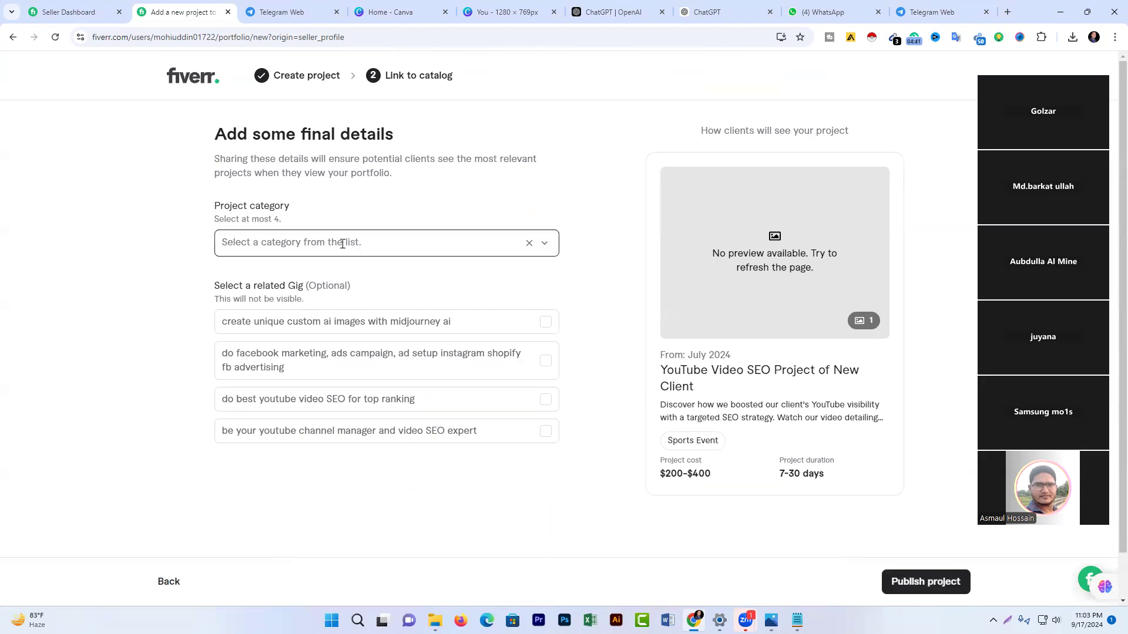
- Add Video Marketing and Search Engine Optimization (SEO) as the project's categories
left_click(546, 245)
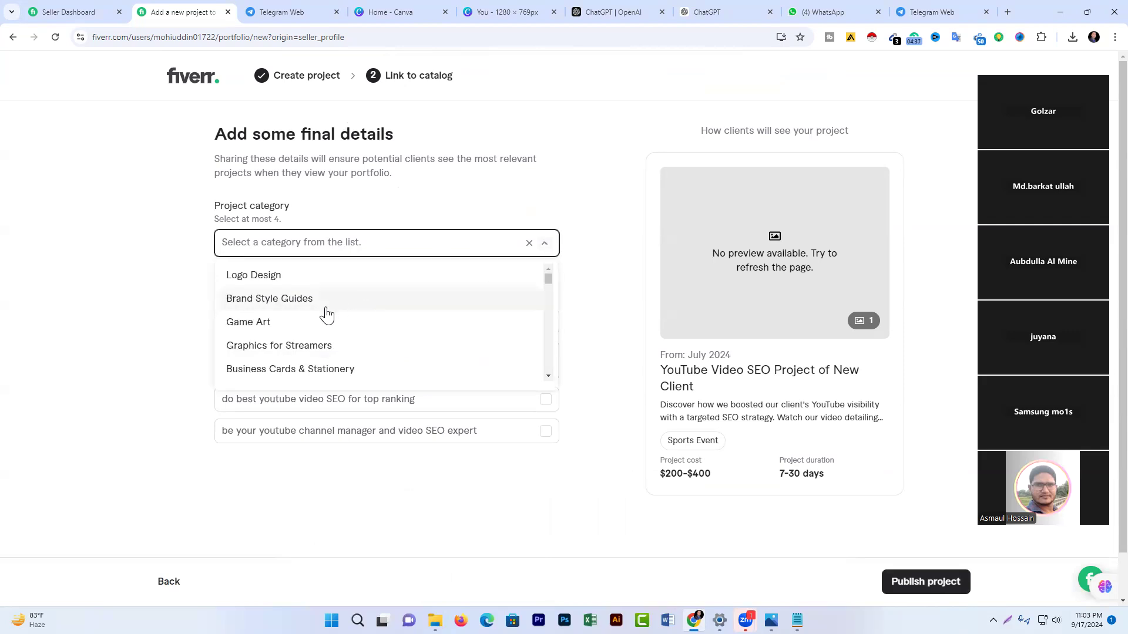
scroll(327, 315, "down", 6)
scroll(327, 313, "down", 5)
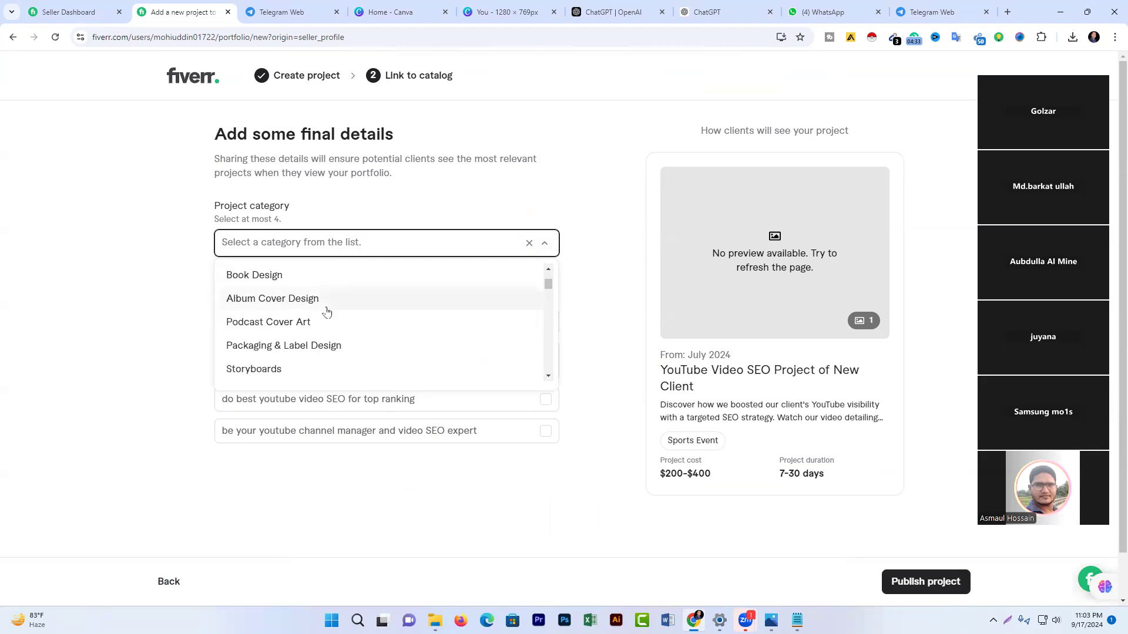
type("vi")
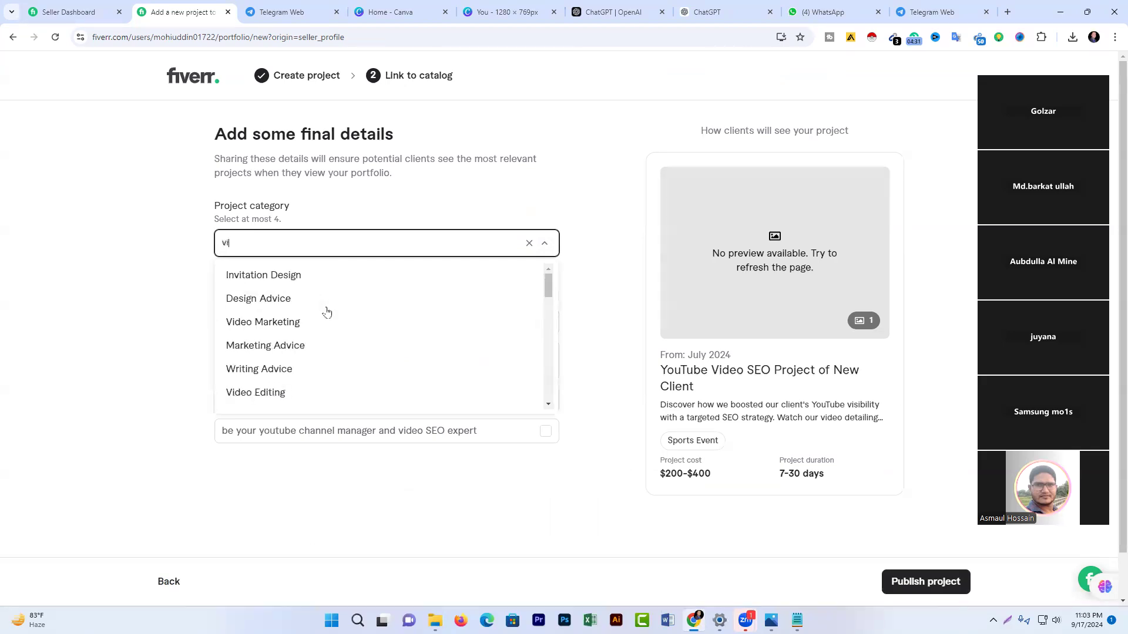
type("de")
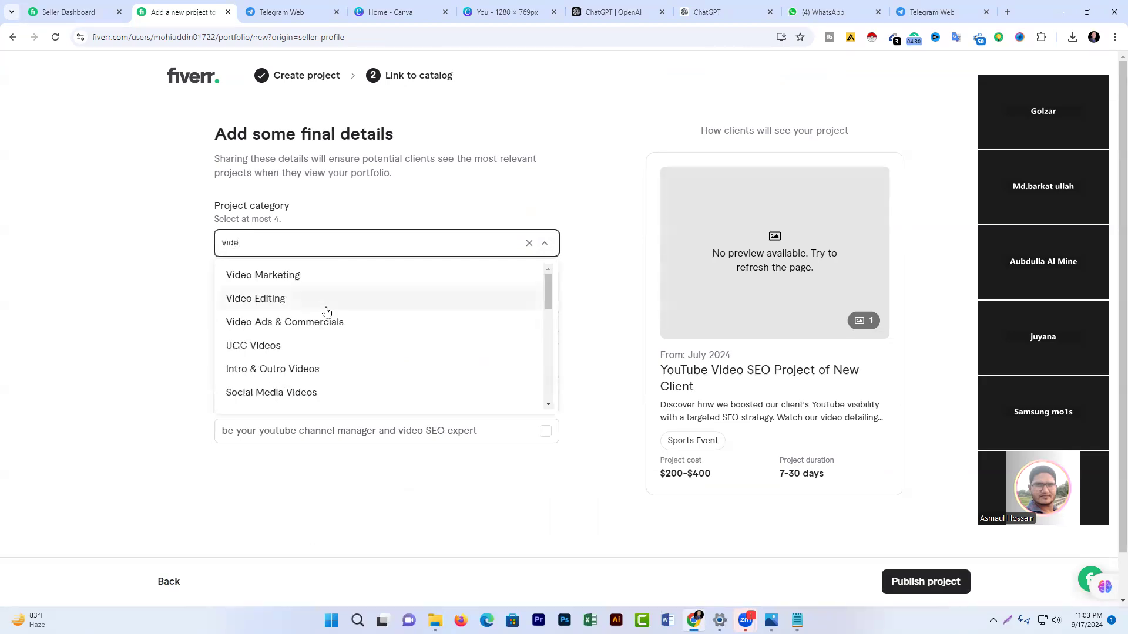
left_click(292, 277)
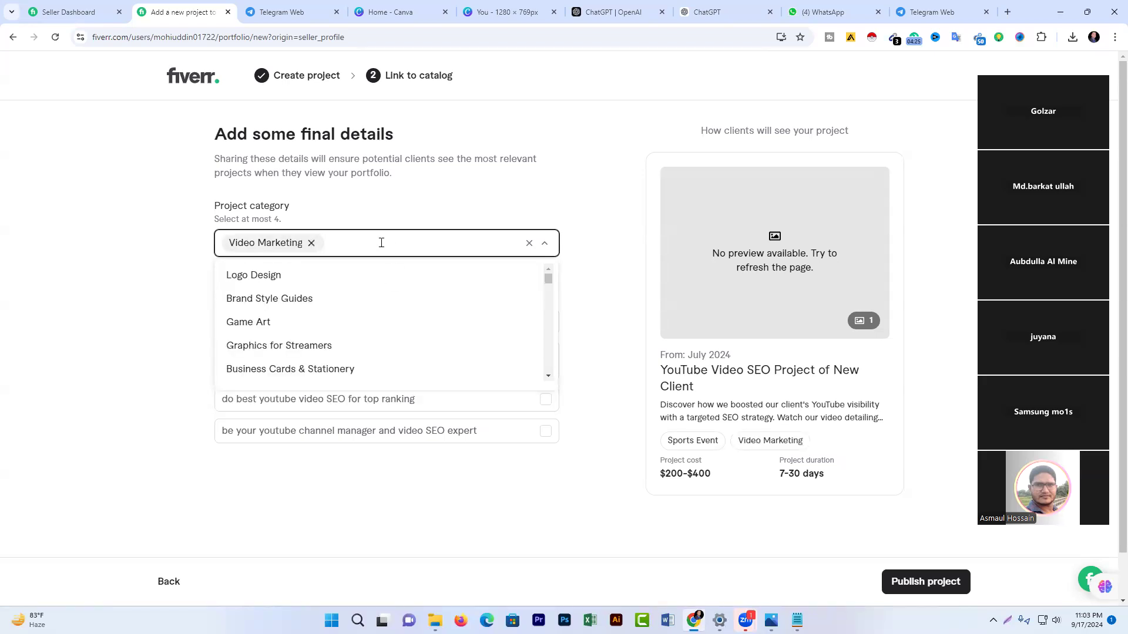
type("seo")
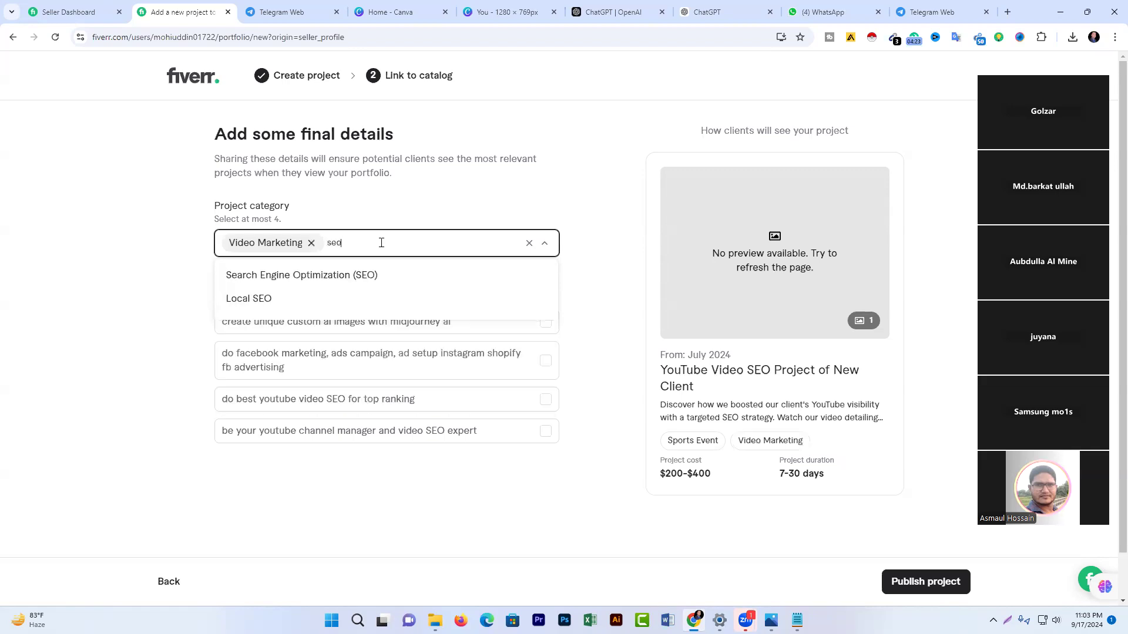
left_click(335, 276)
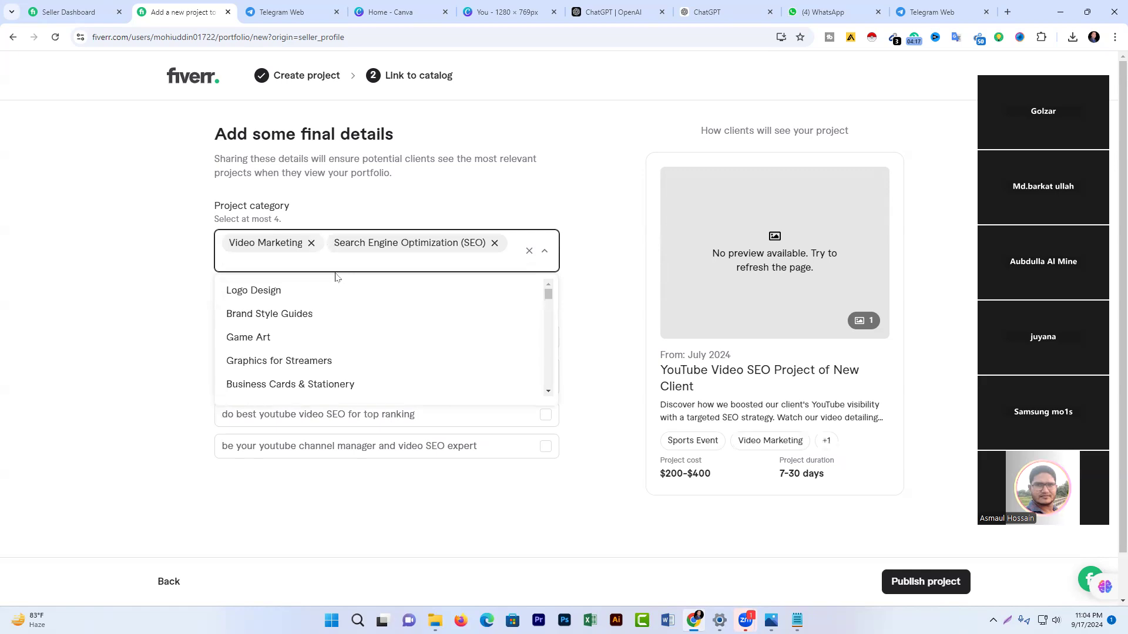
scroll(327, 310, "down", 4)
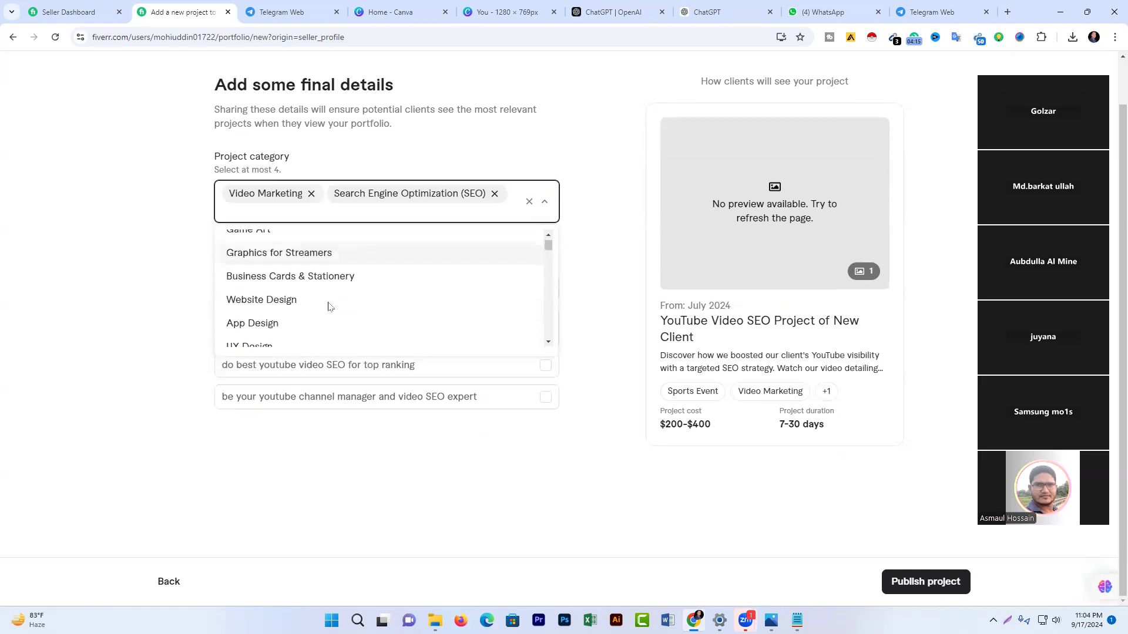
scroll(329, 310, "down", 5)
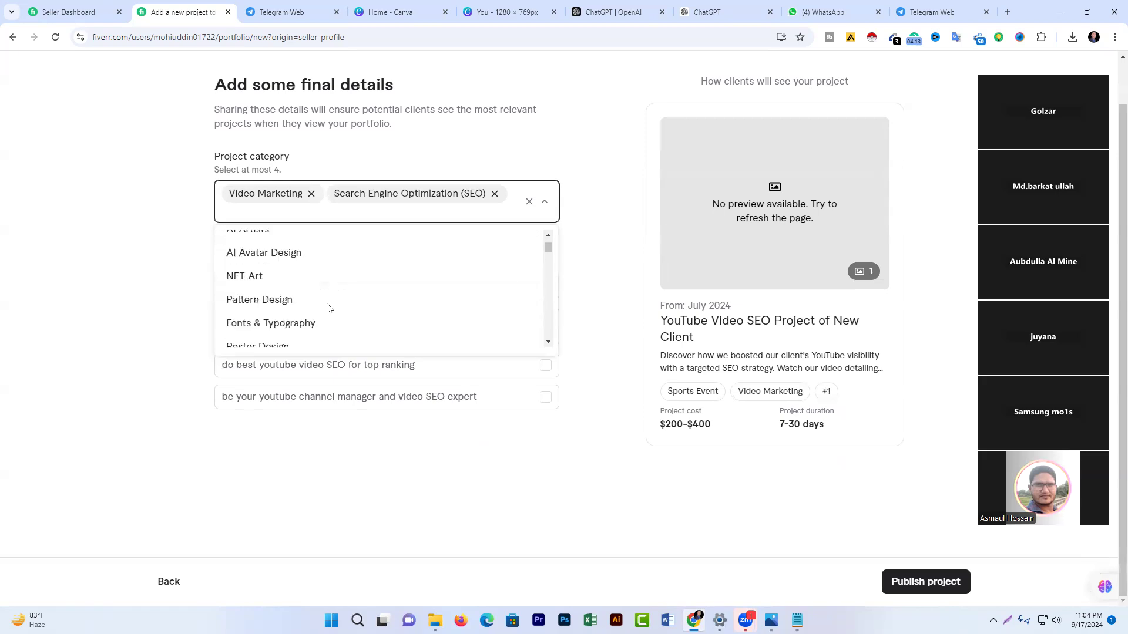
scroll(328, 310, "down", 2)
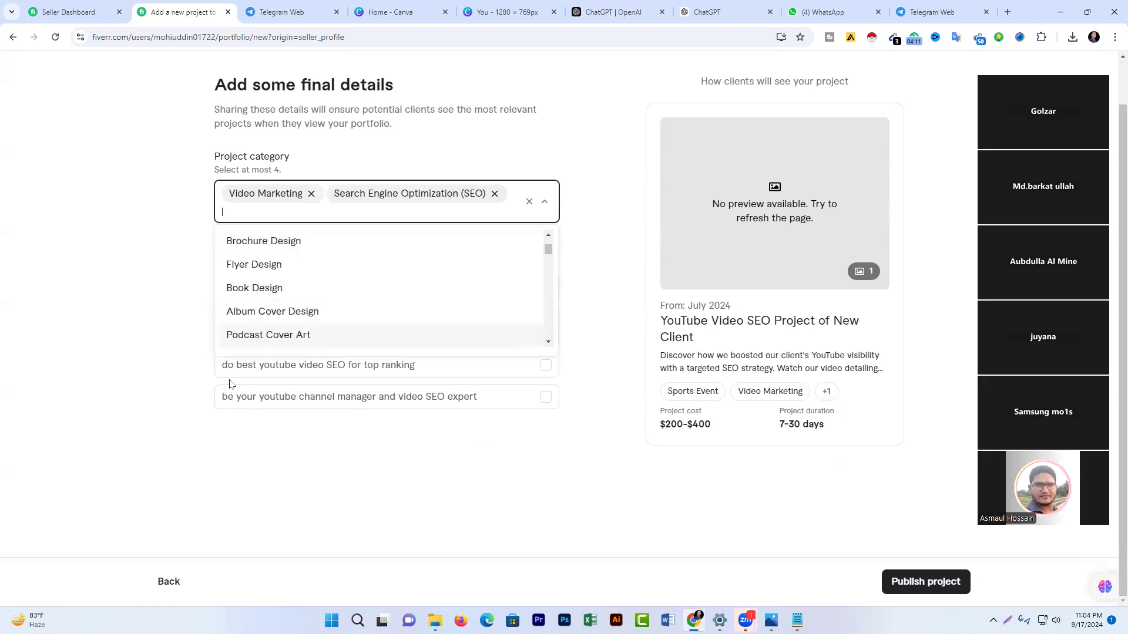
- Link the project to the related gig "do best youtube video SEO for top ranking" and publish the project
left_click(173, 386)
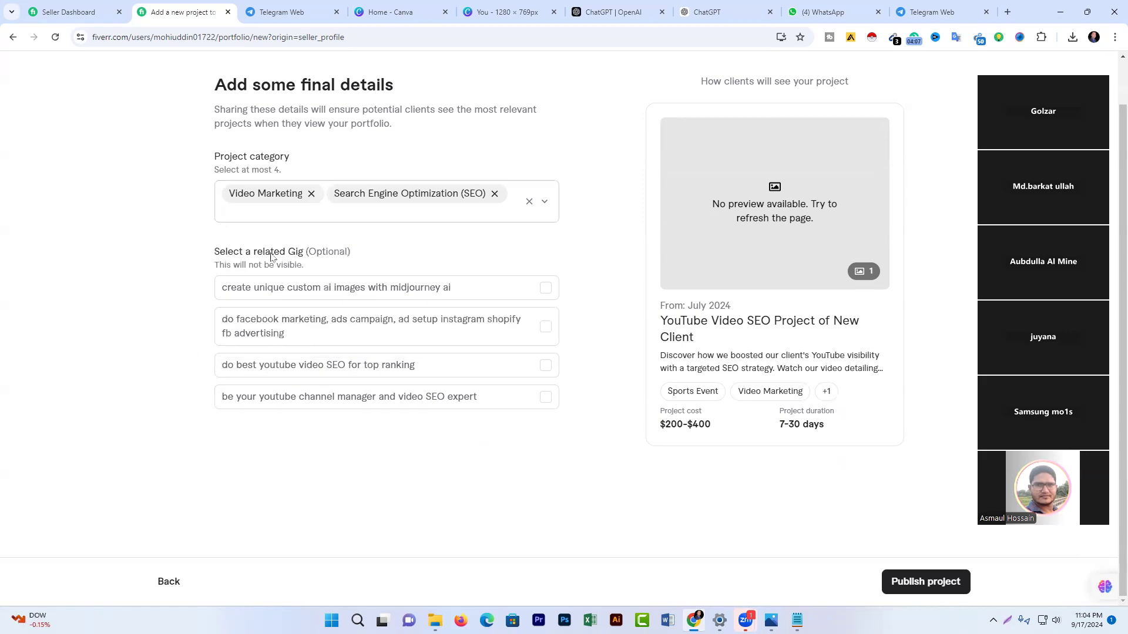
left_click(546, 289)
left_click(544, 289)
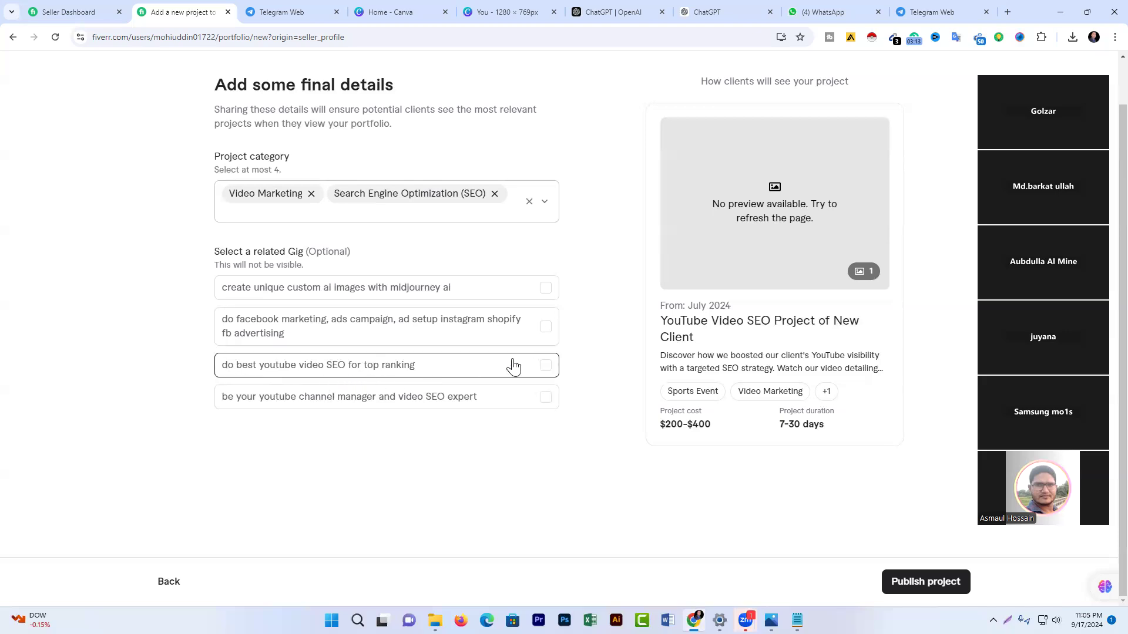
left_click(545, 367)
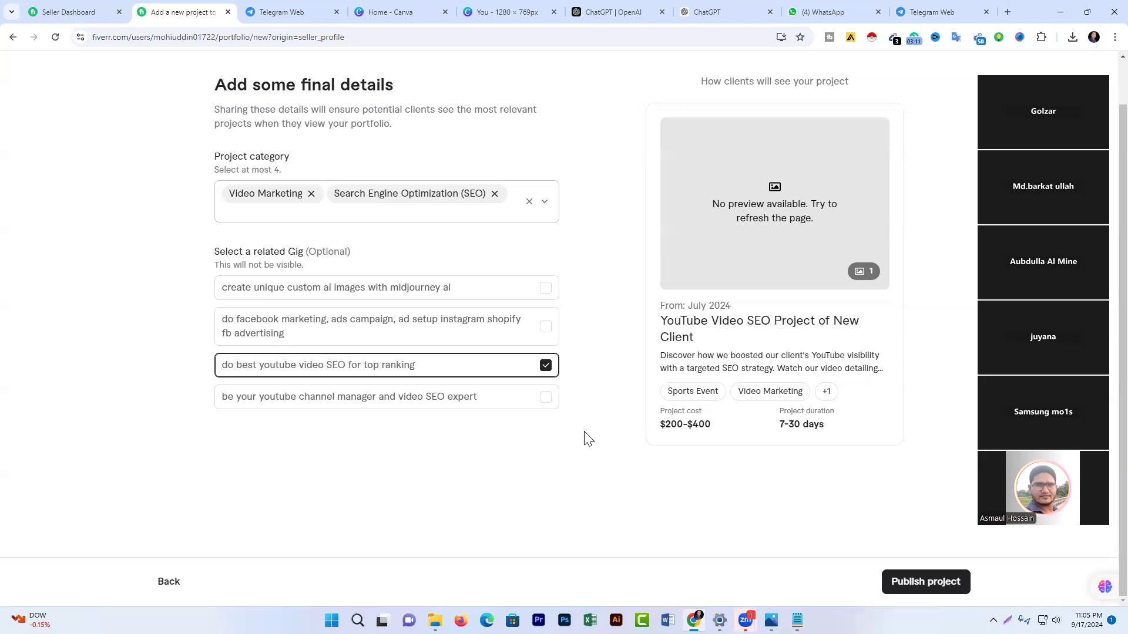
left_click(920, 586)
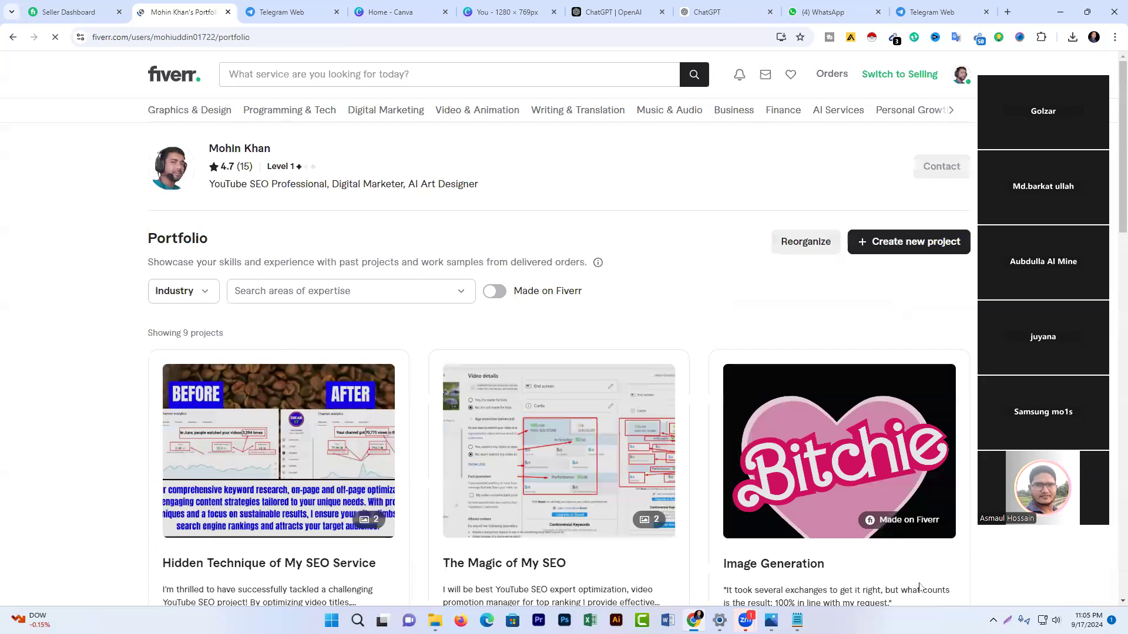
- Find the published "YouTube Video SEO Project of New Client" in the portfolio and review its details, image and categories
scroll(707, 385, "down", 5)
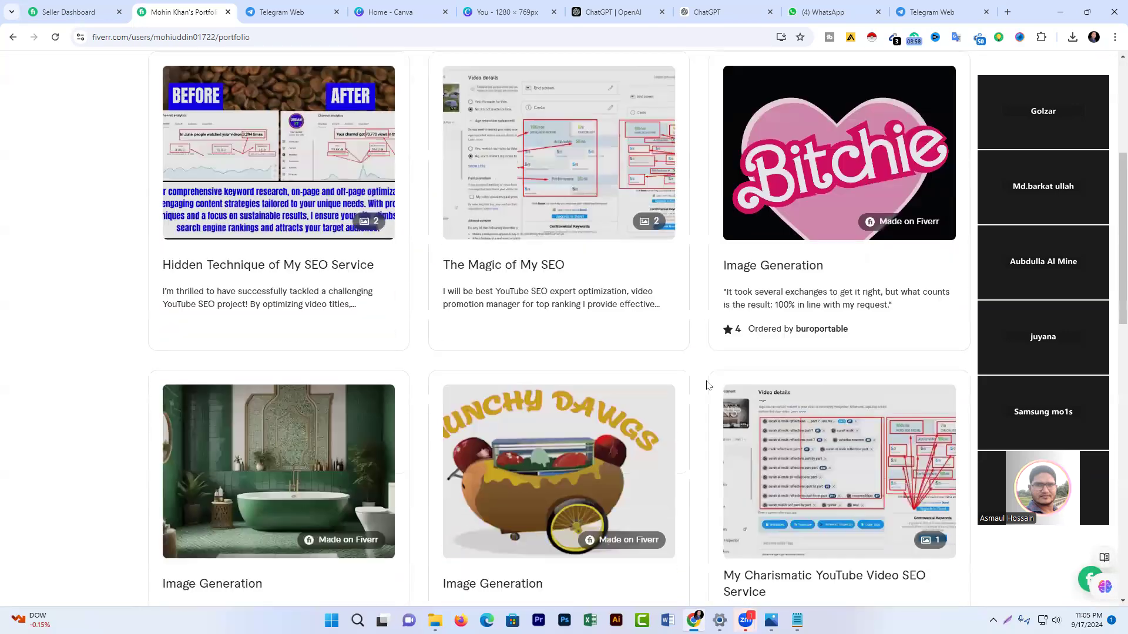
scroll(707, 385, "down", 5)
scroll(706, 385, "down", 4)
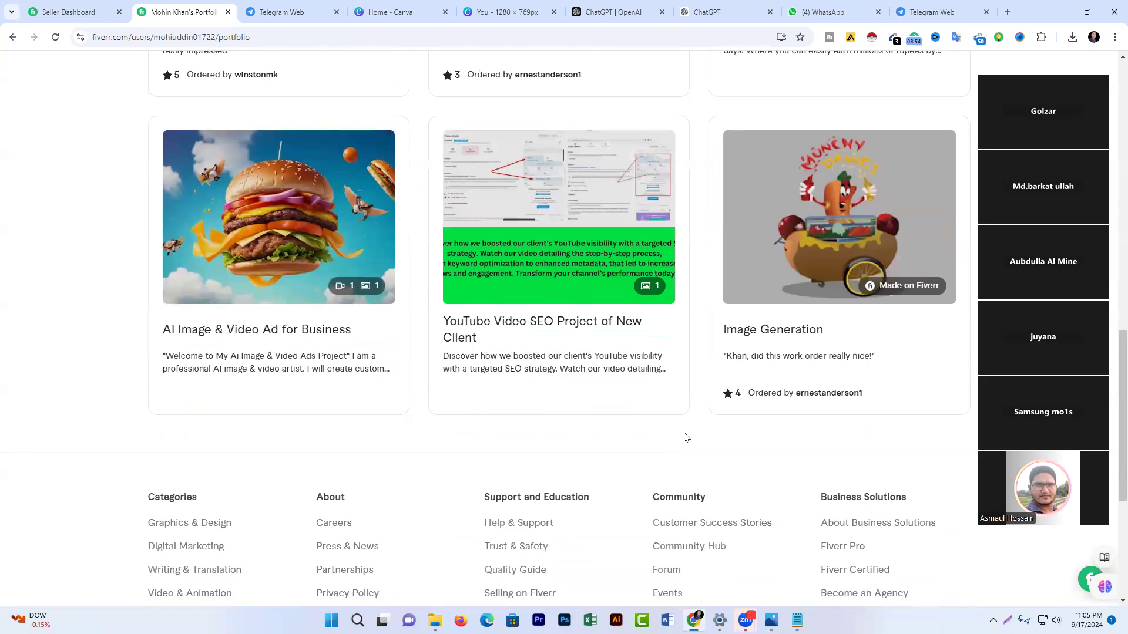
scroll(688, 435, "up", 5)
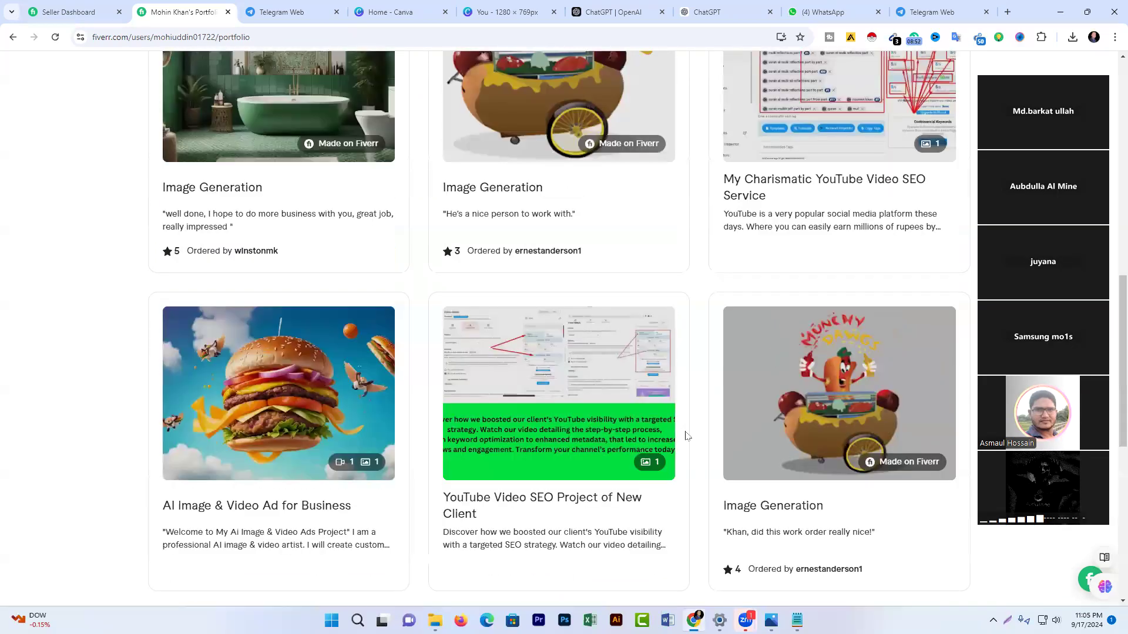
scroll(247, 321, "up", 6)
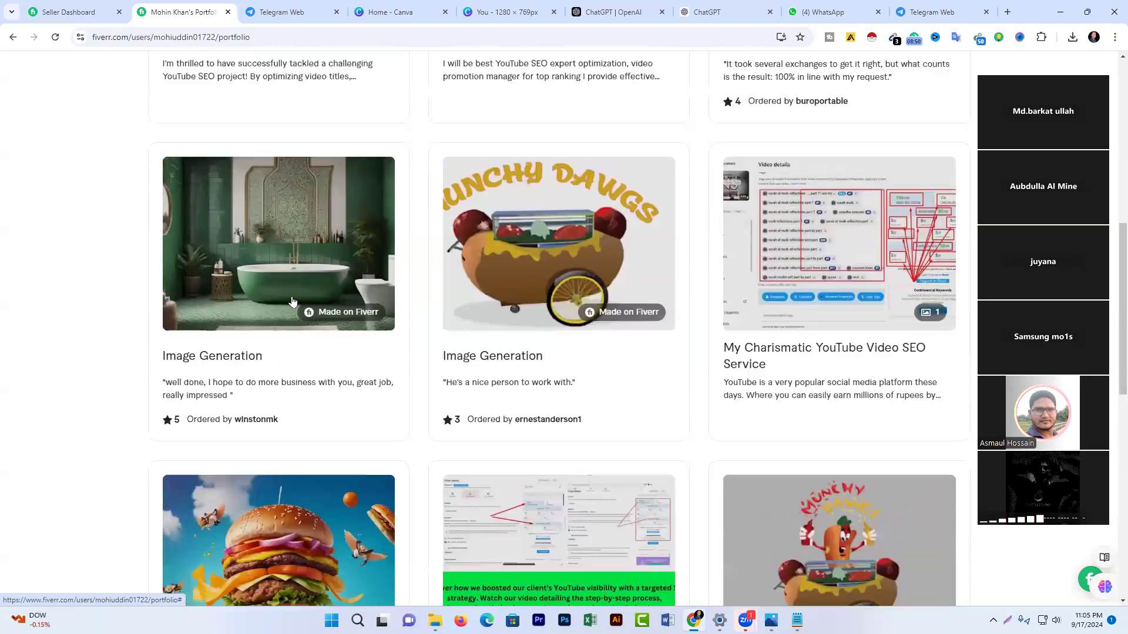
scroll(248, 320, "down", 10)
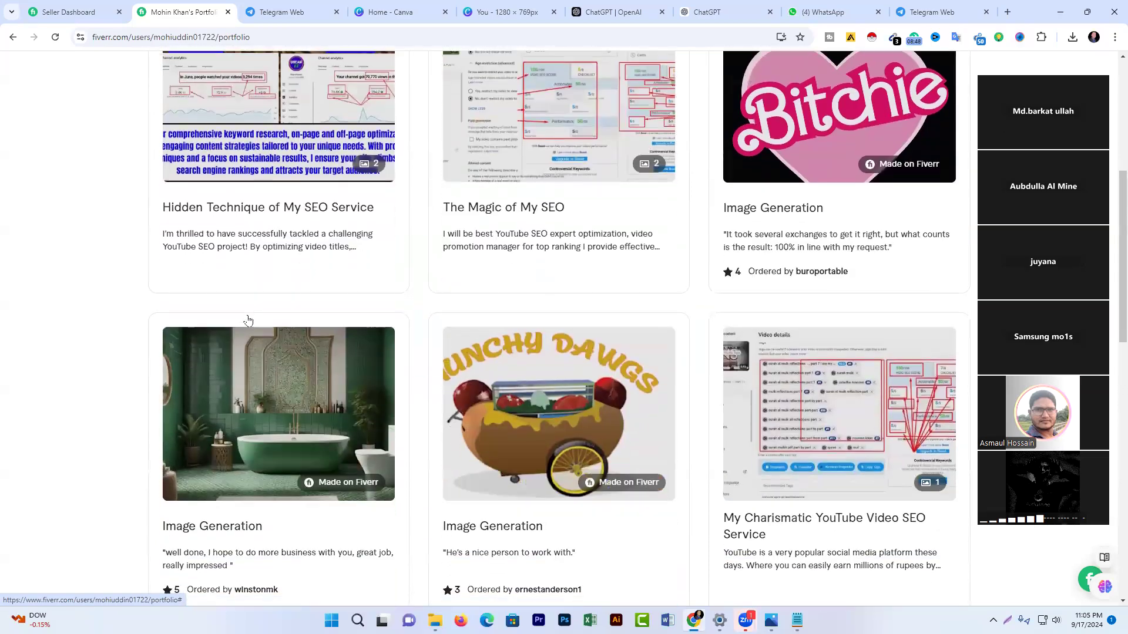
scroll(248, 320, "down", 2)
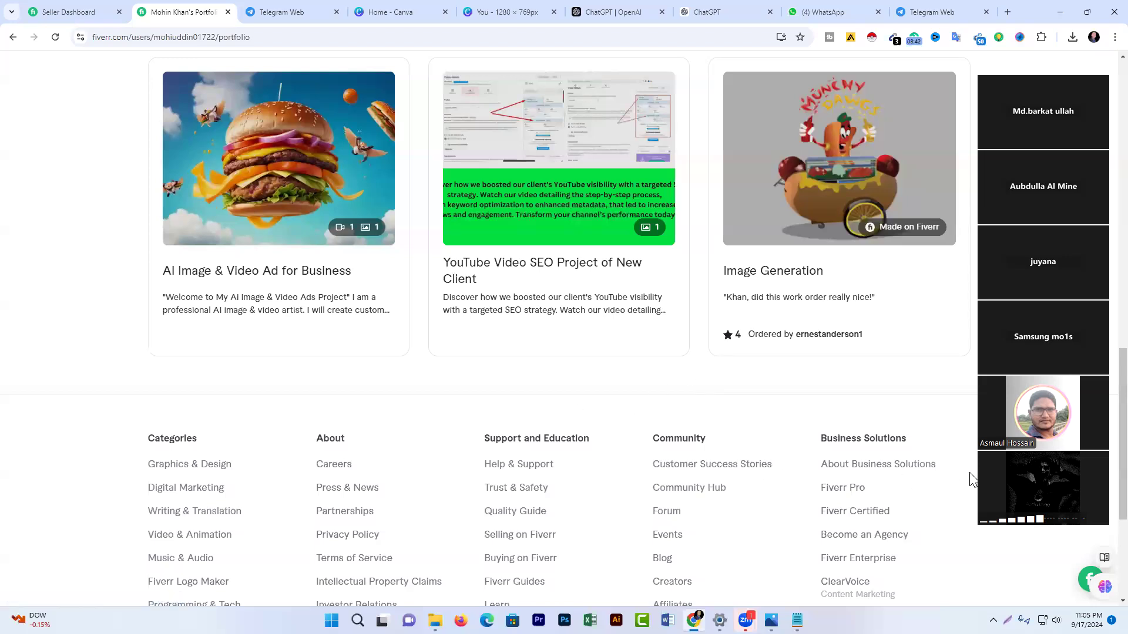
scroll(684, 296, "up", 1)
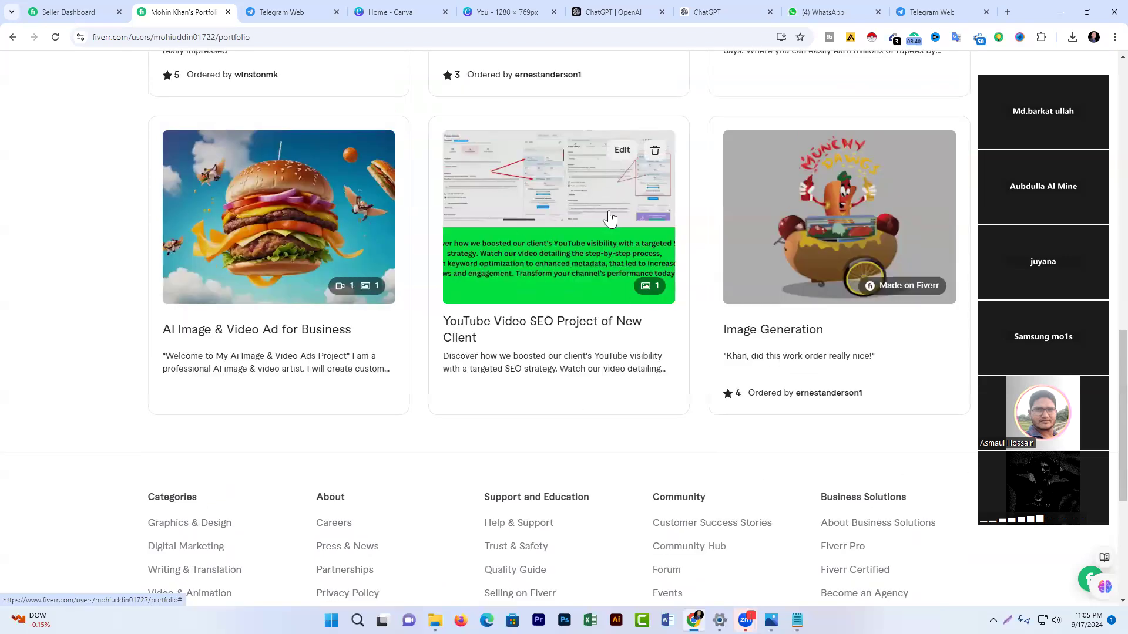
left_click(550, 213)
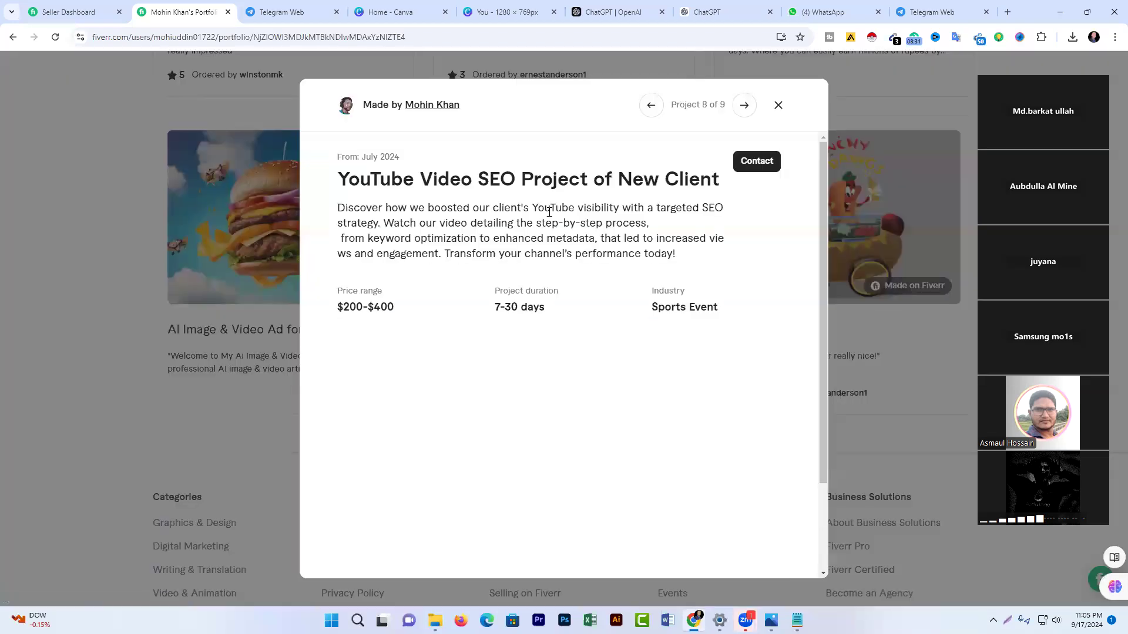
scroll(594, 368, "down", 2)
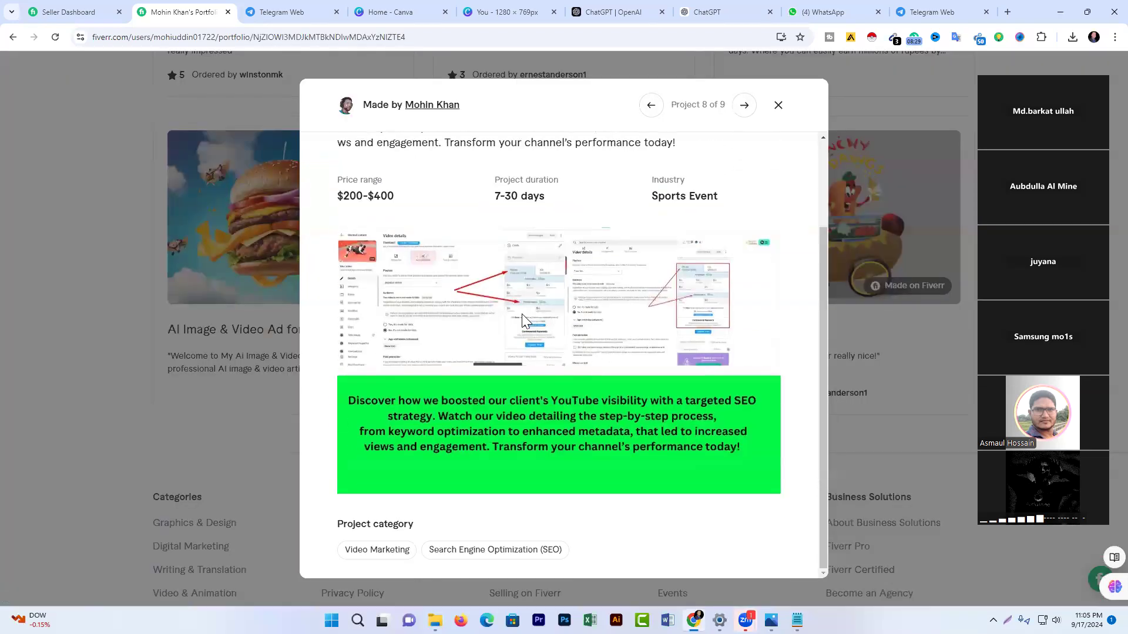
left_click(778, 104)
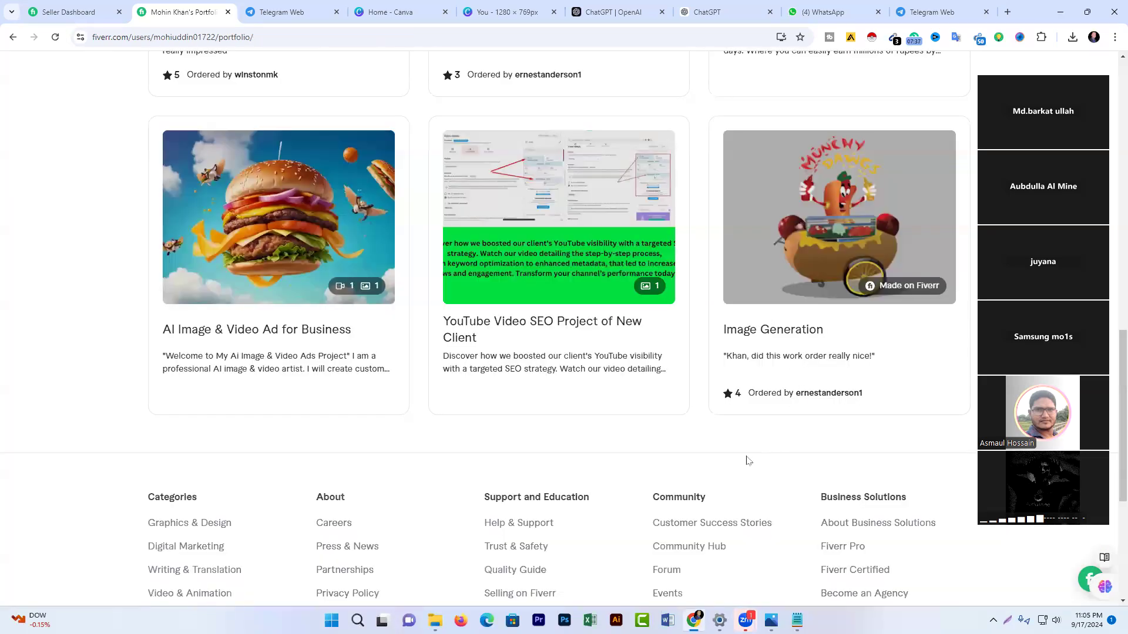
scroll(685, 453, "down", 3)
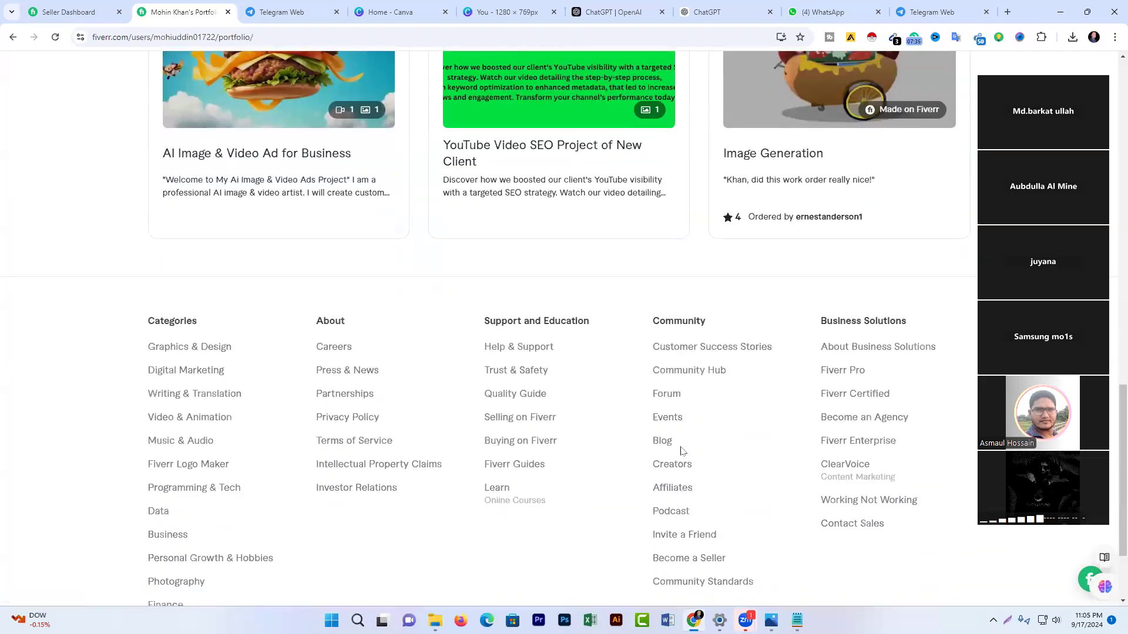
scroll(682, 452, "up", 15)
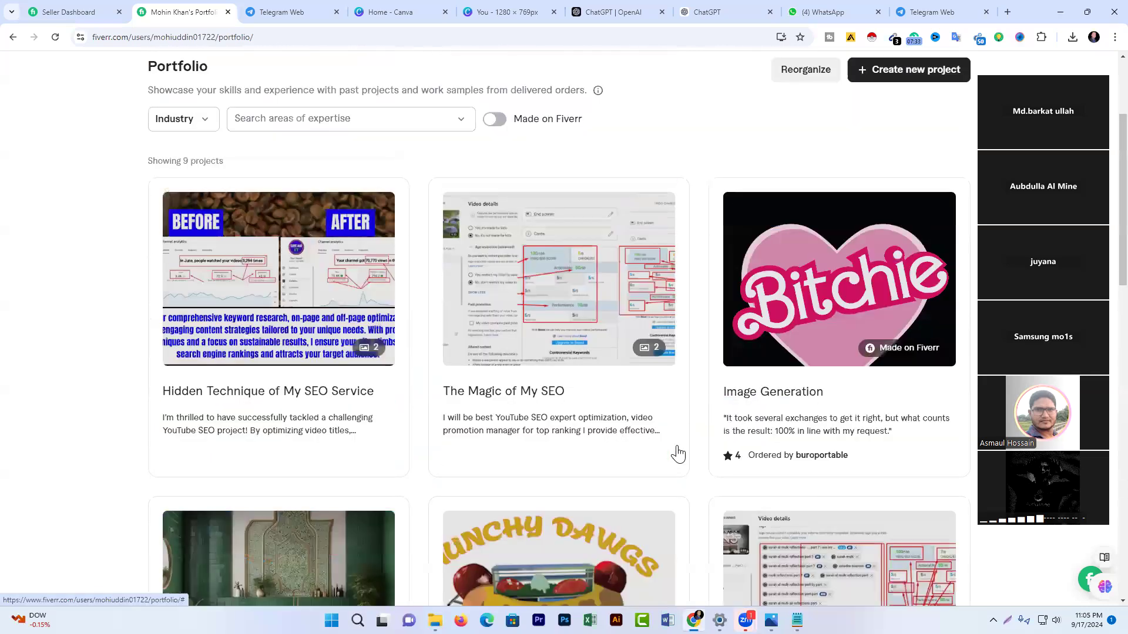
scroll(678, 454, "up", 3)
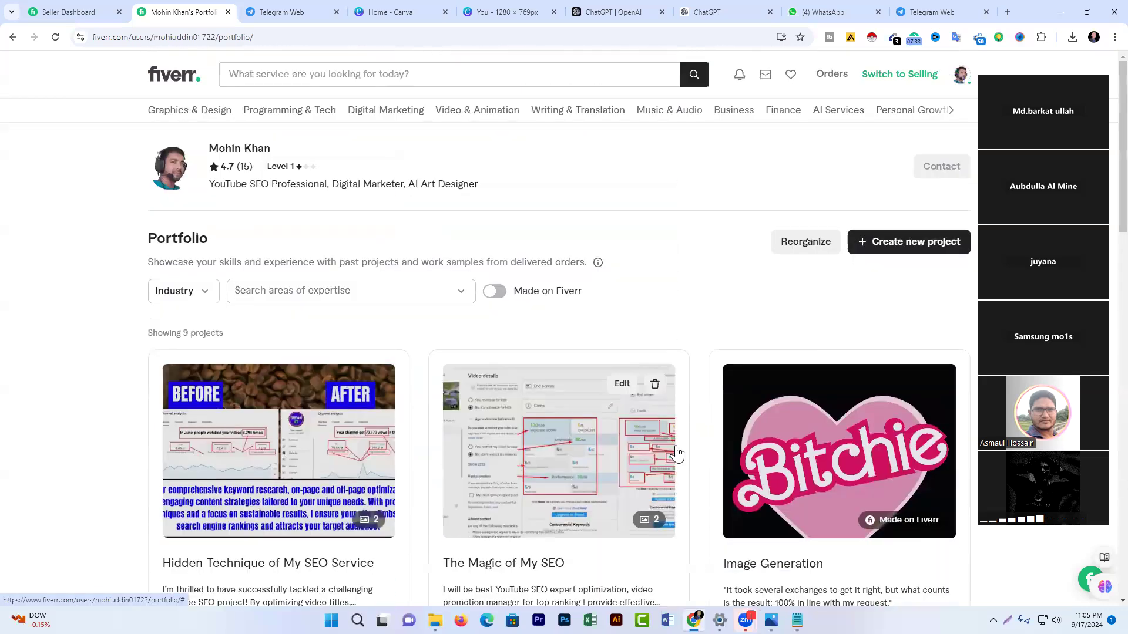
left_click(12, 37)
scroll(53, 72, "down", 5)
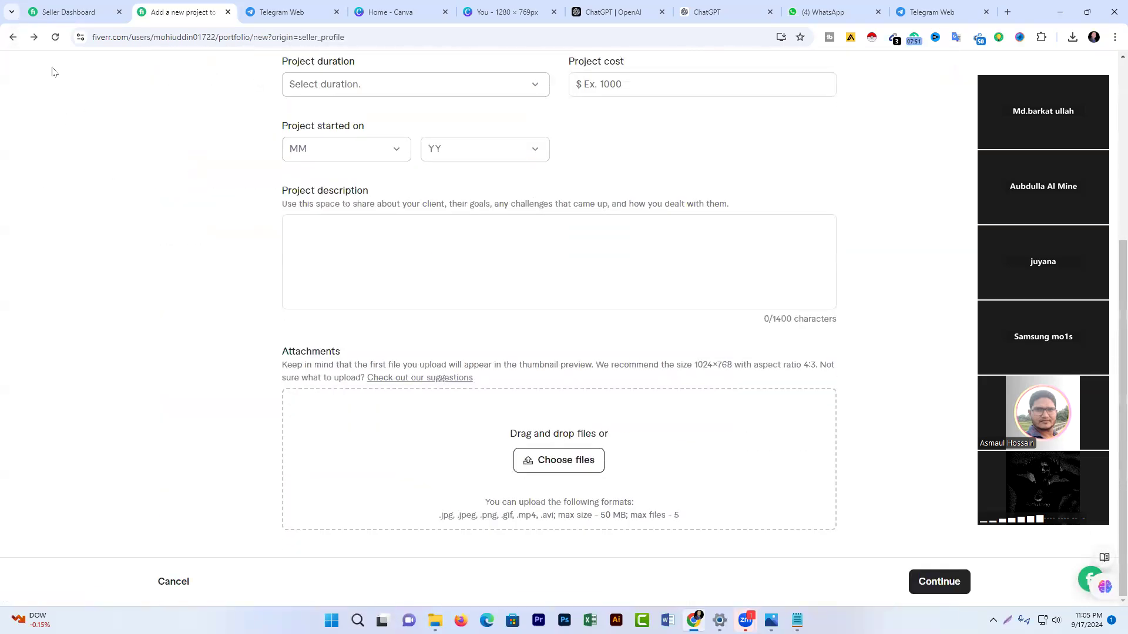
- Open the seller profile from the seller dashboard and look over its active gigs, profile sections and reviews
left_click(90, 19)
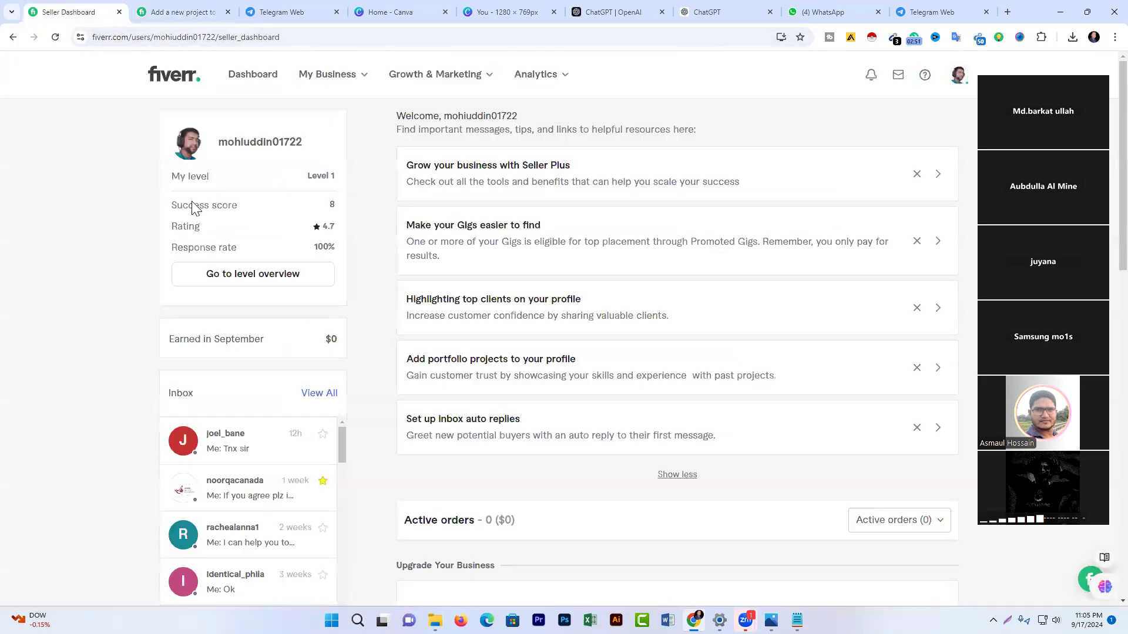
left_click(14, 42)
left_click(433, 305)
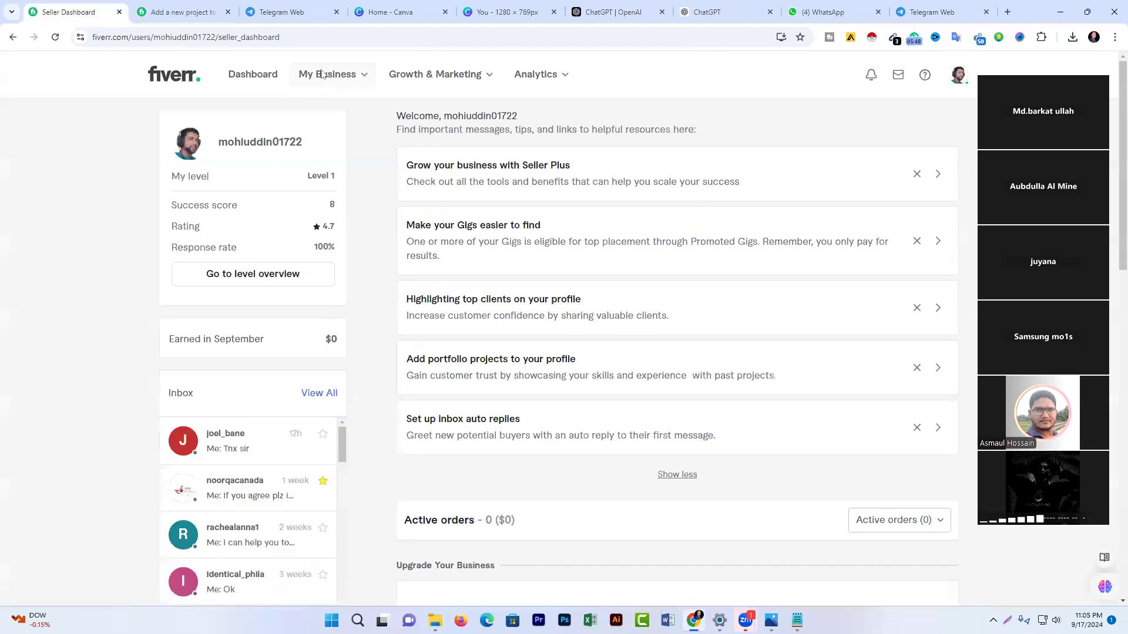
mouse_move(322, 74)
left_click(327, 161)
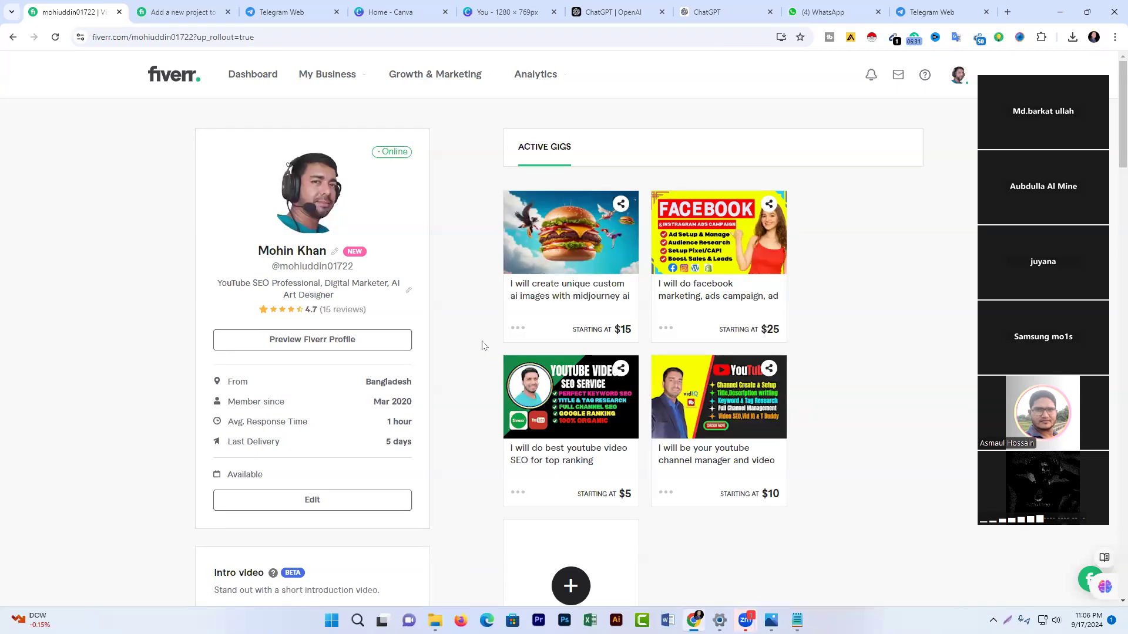
scroll(482, 350, "down", 5)
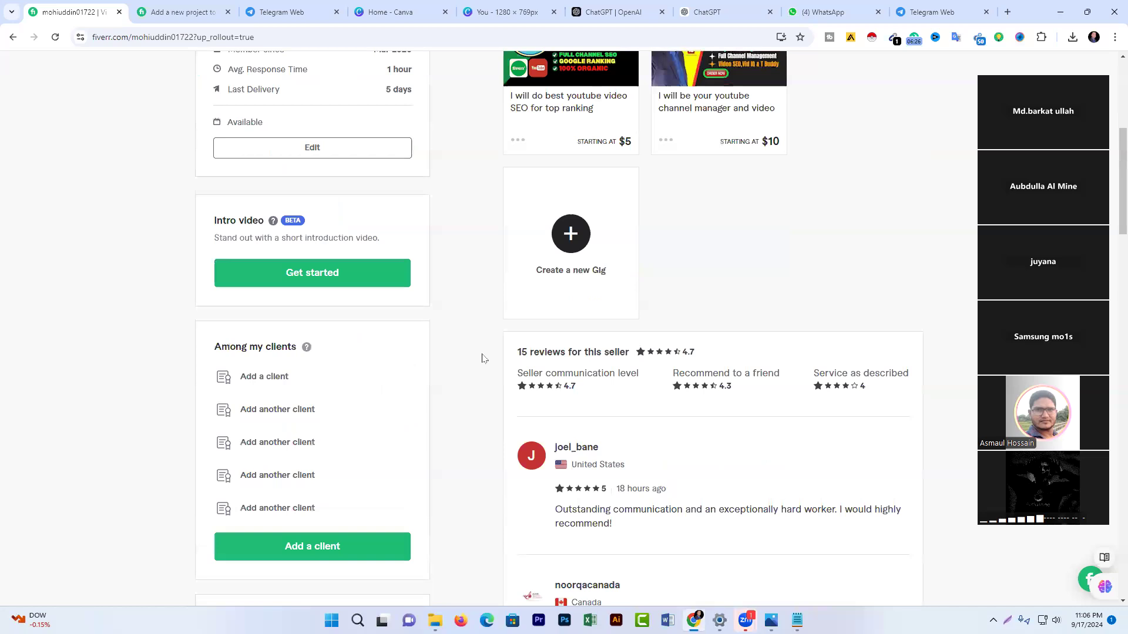
scroll(482, 358, "down", 2)
scroll(483, 359, "up", 4)
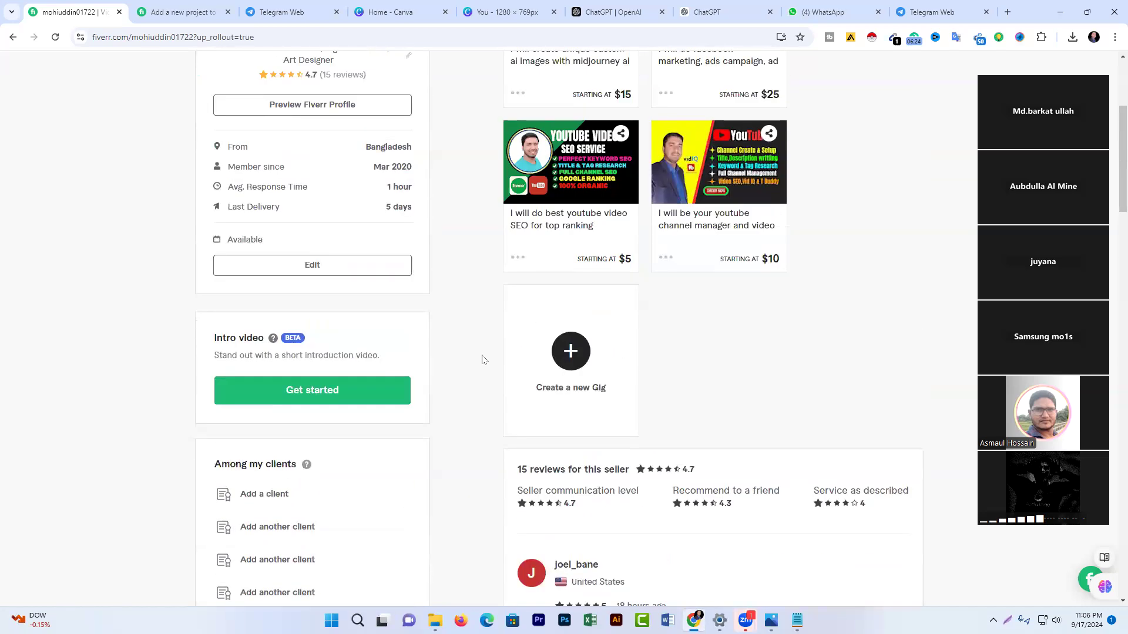
scroll(482, 359, "up", 4)
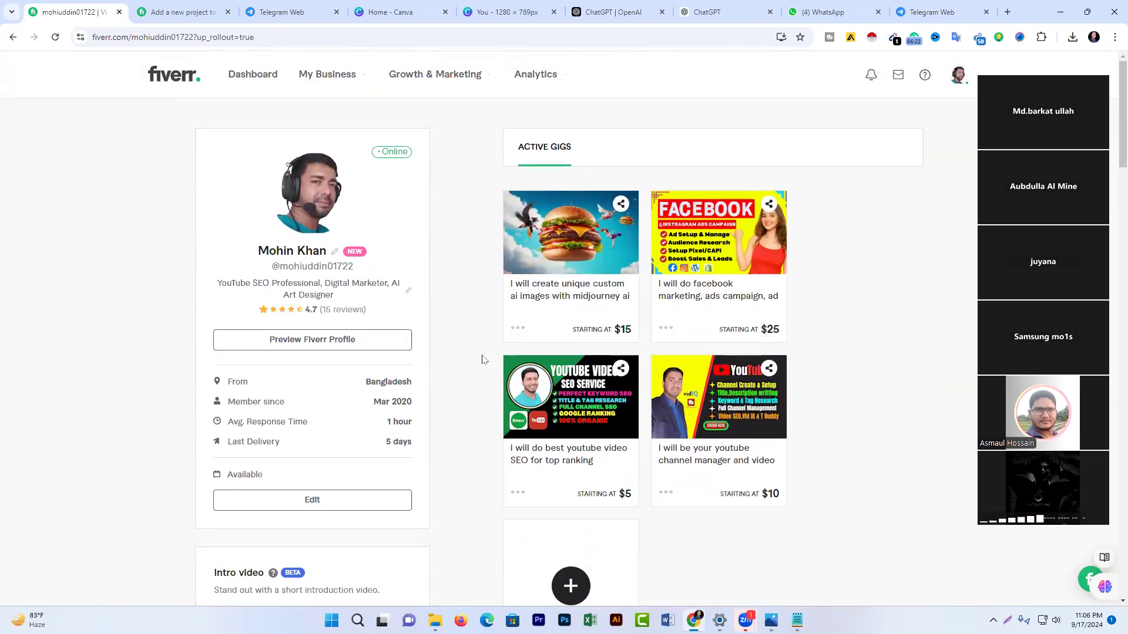
- Open the "create unique custom ai images with midjourney ai" gig and examine its gallery, description and package comparison
left_click(581, 290)
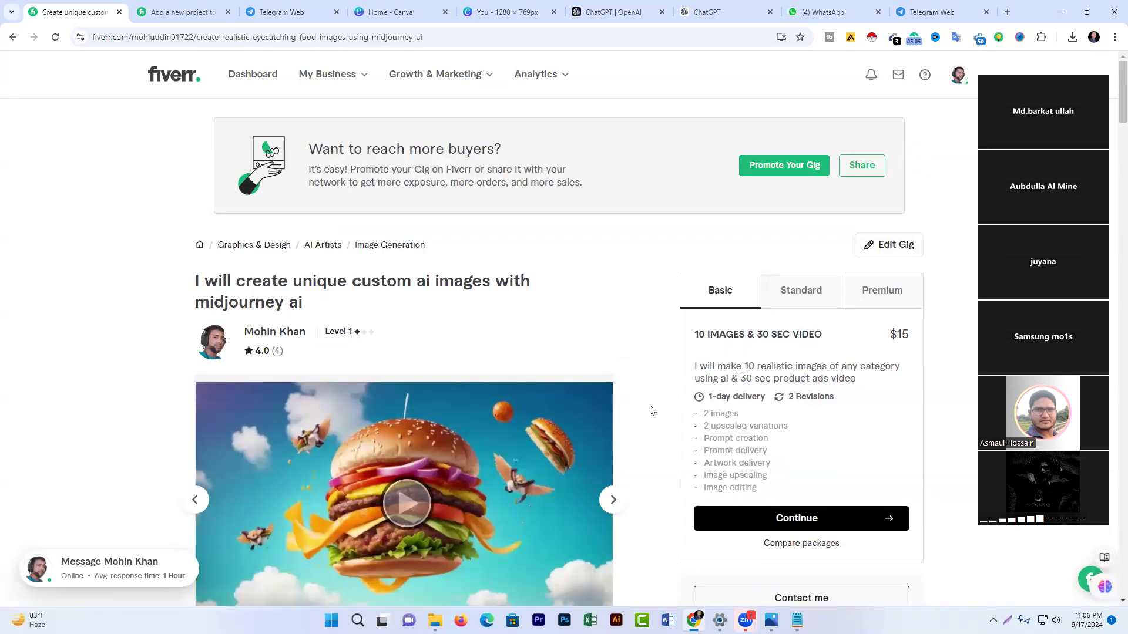
scroll(648, 407, "down", 6)
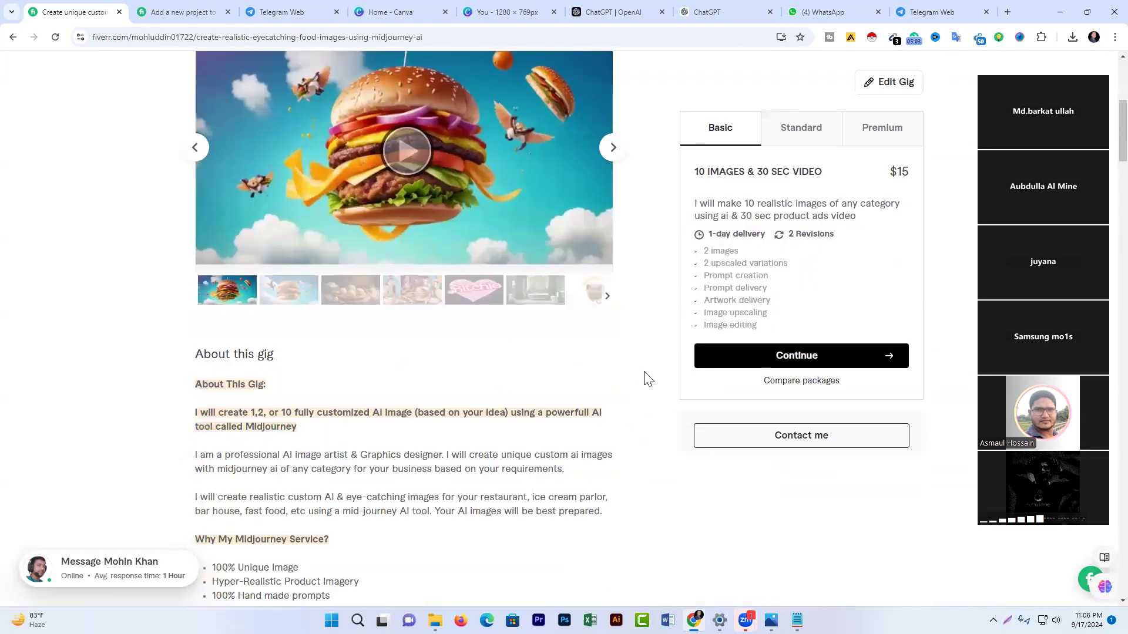
scroll(647, 378, "up", 6)
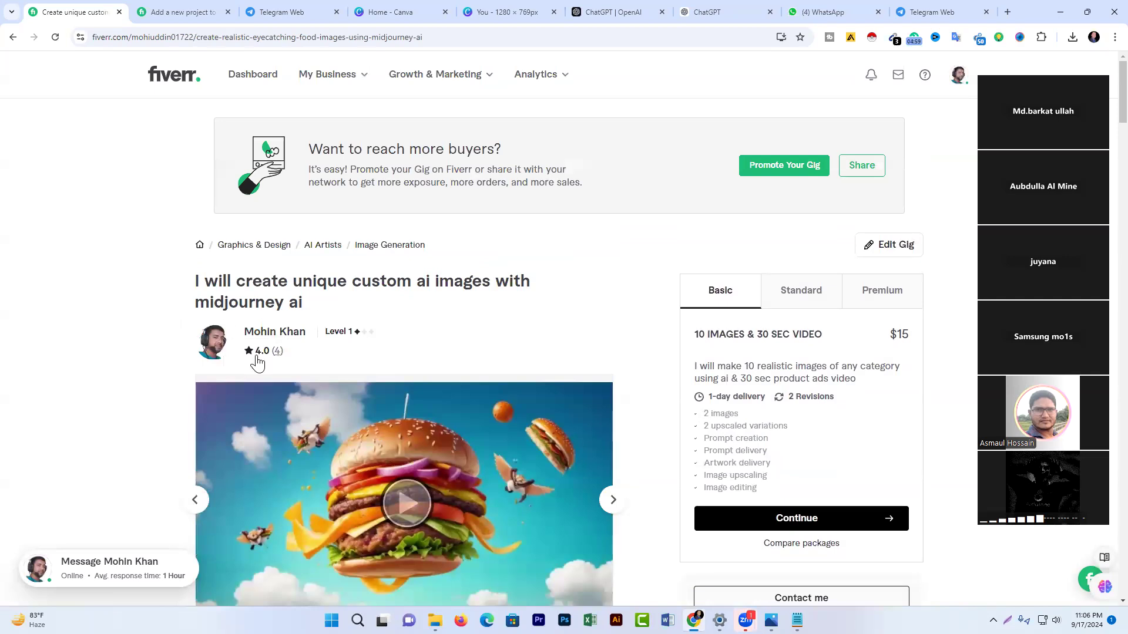
scroll(643, 378, "down", 2)
scroll(643, 378, "up", 2)
scroll(583, 323, "down", 1)
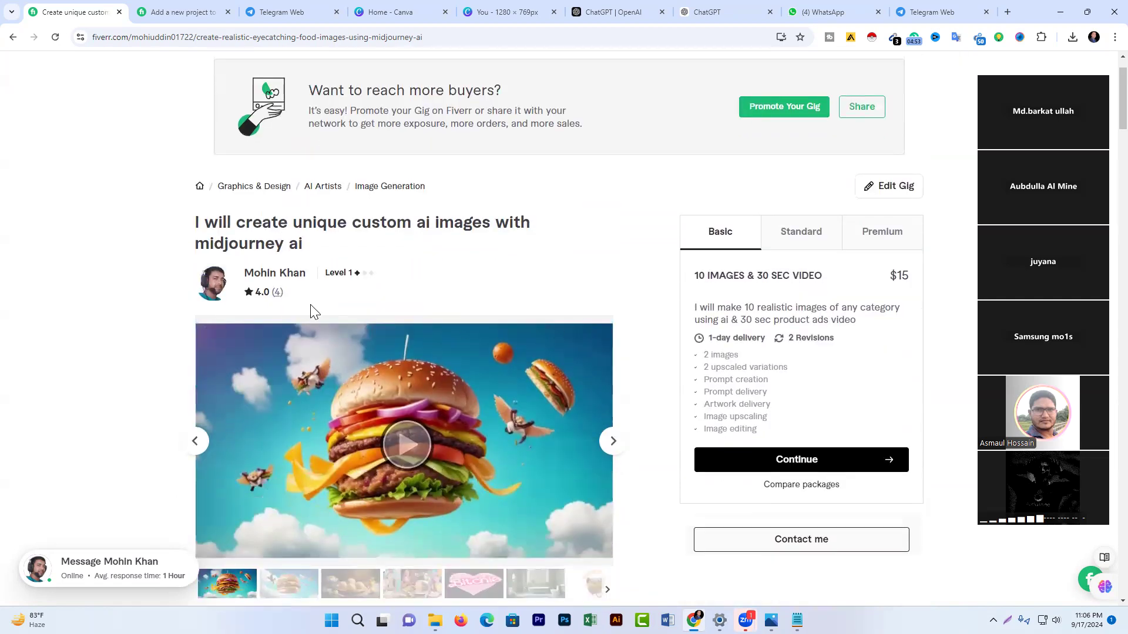
scroll(623, 313, "down", 8)
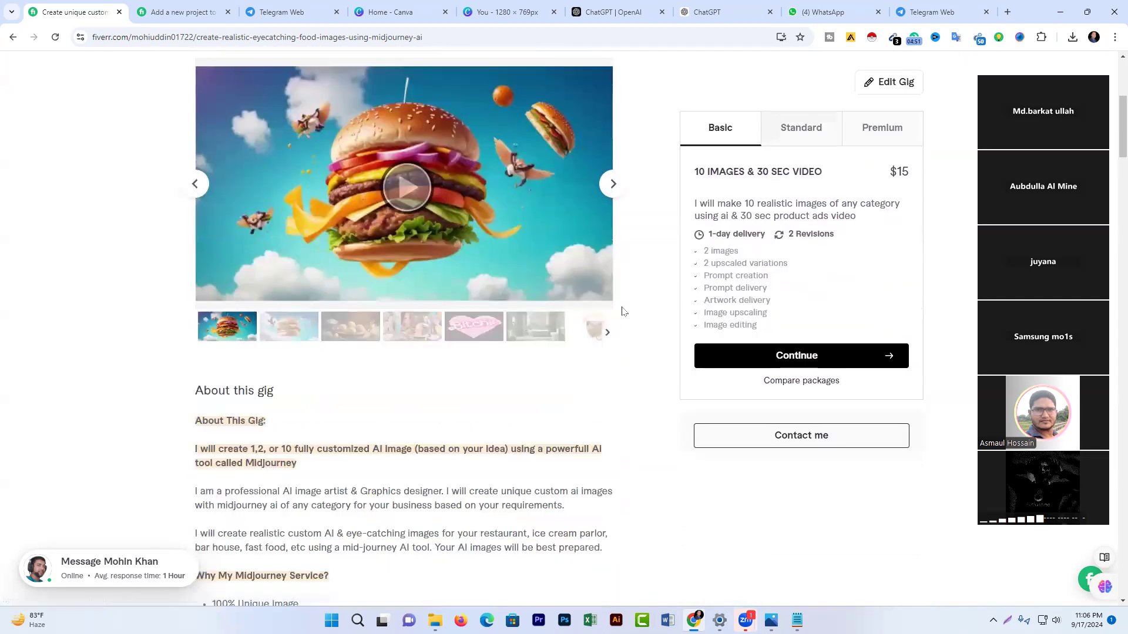
scroll(624, 311, "down", 15)
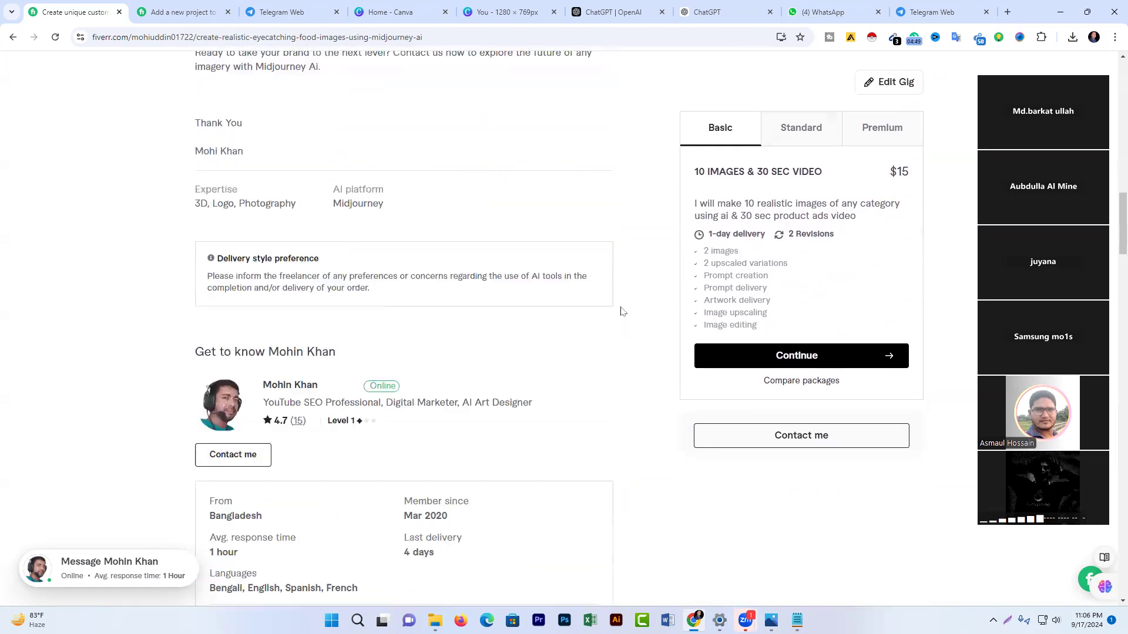
scroll(622, 312, "down", 15)
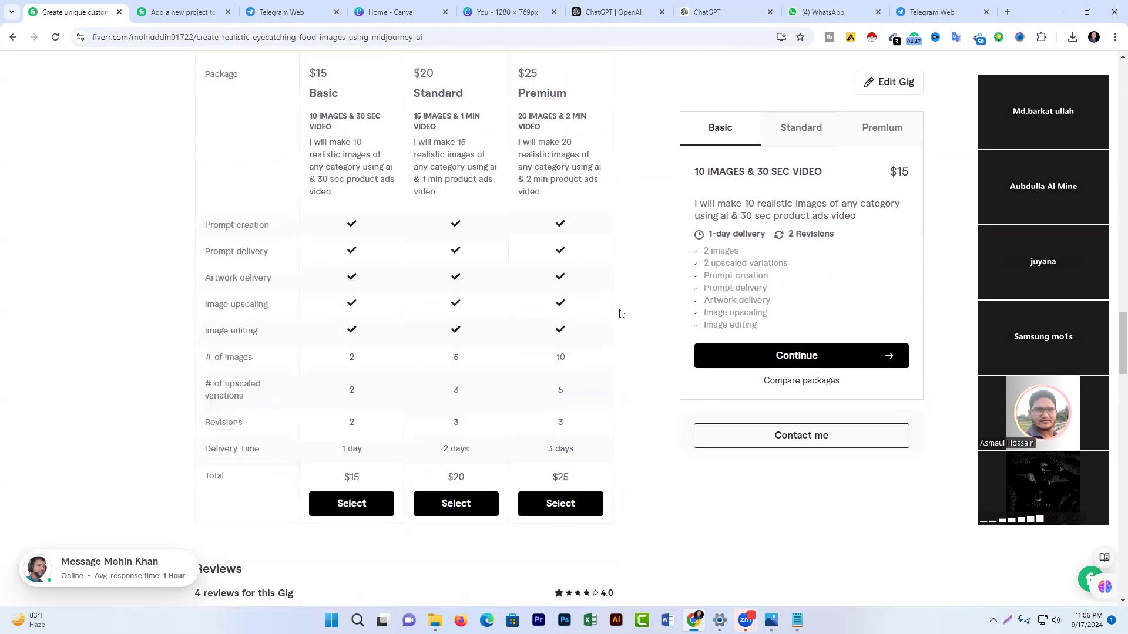
- Examine the buyer reviews on the AI images gig, including their star ratings and attached delivery images
scroll(620, 315, "down", 7)
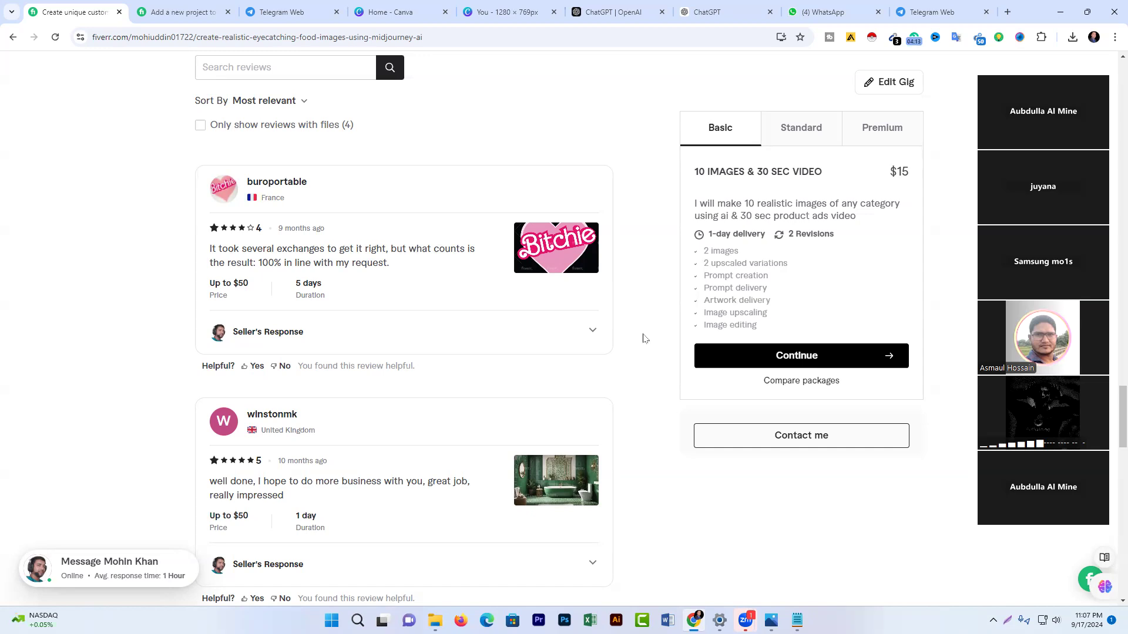
scroll(643, 338, "down", 1)
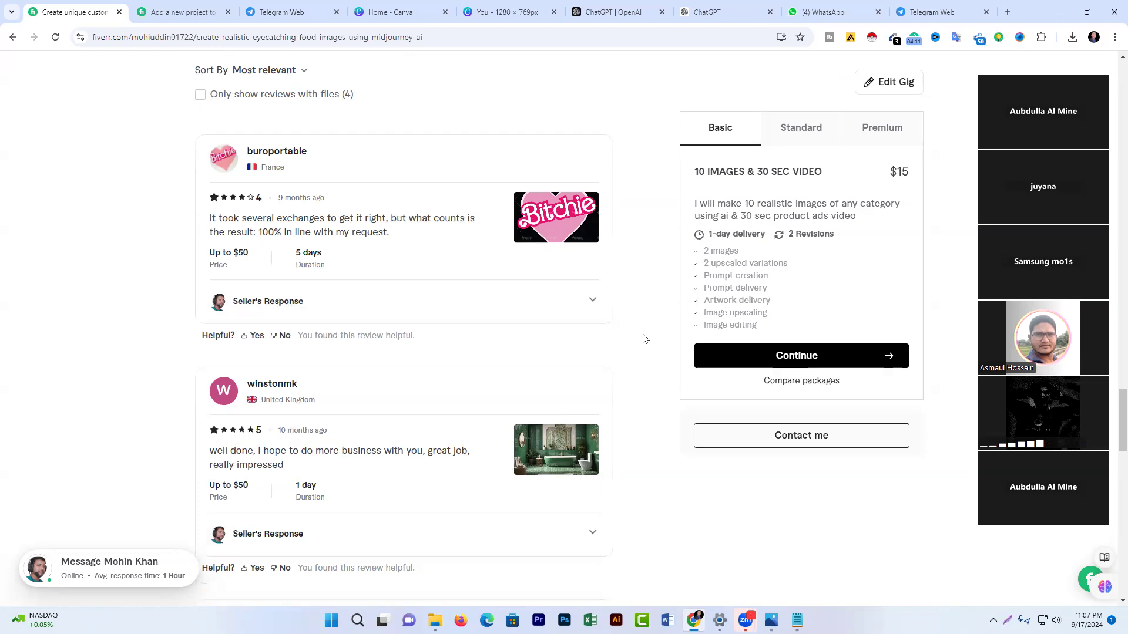
scroll(643, 339, "up", 1)
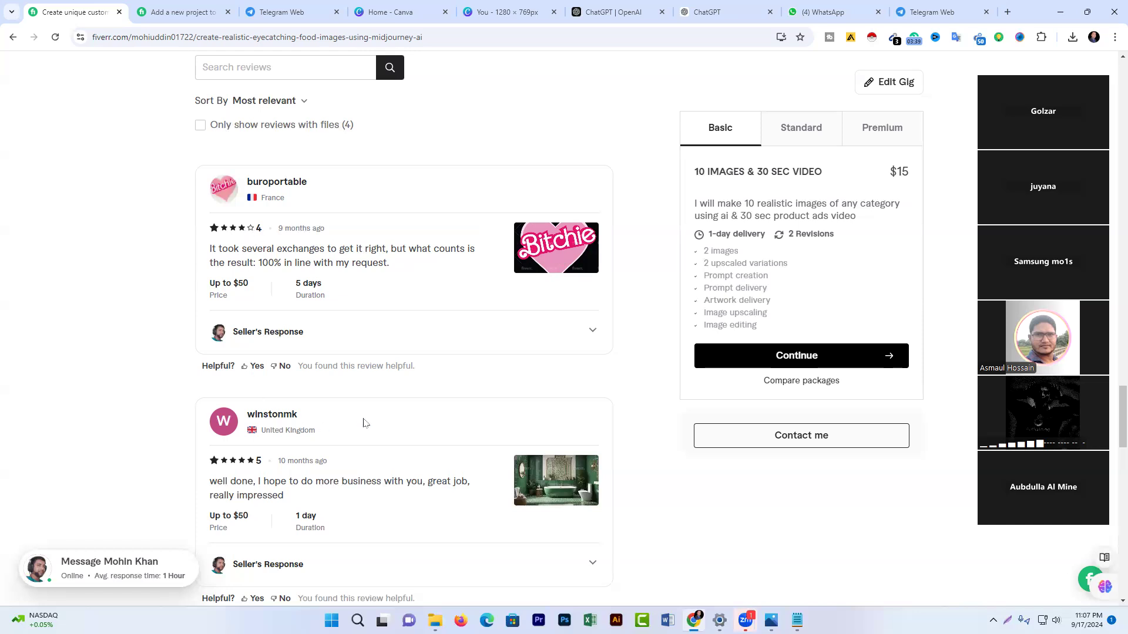
scroll(364, 423, "down", 2)
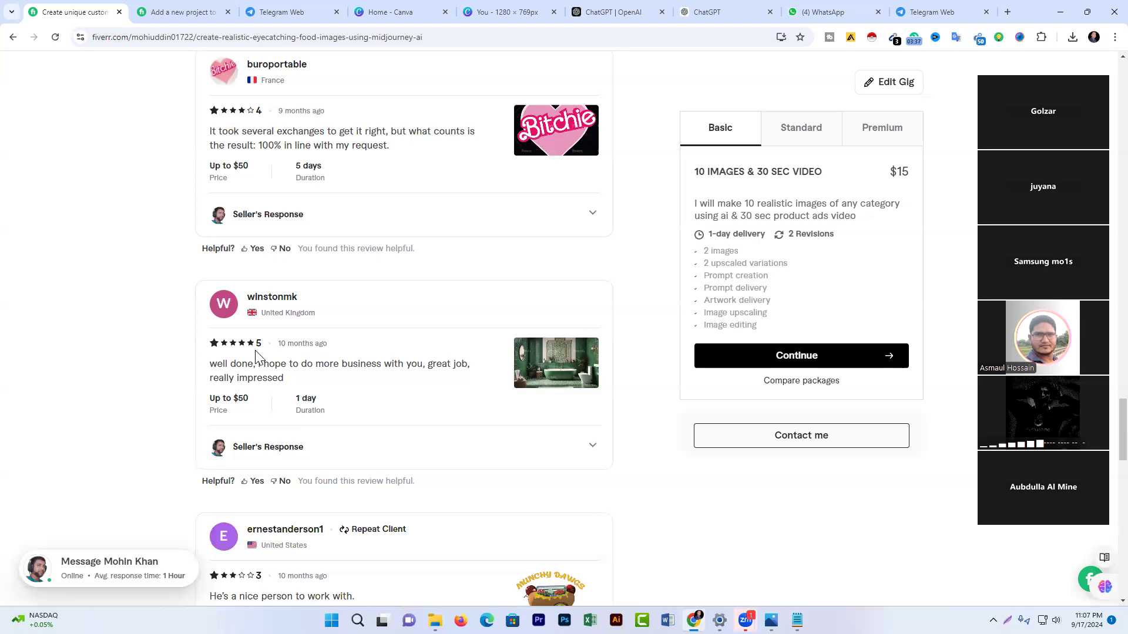
scroll(344, 391, "down", 3)
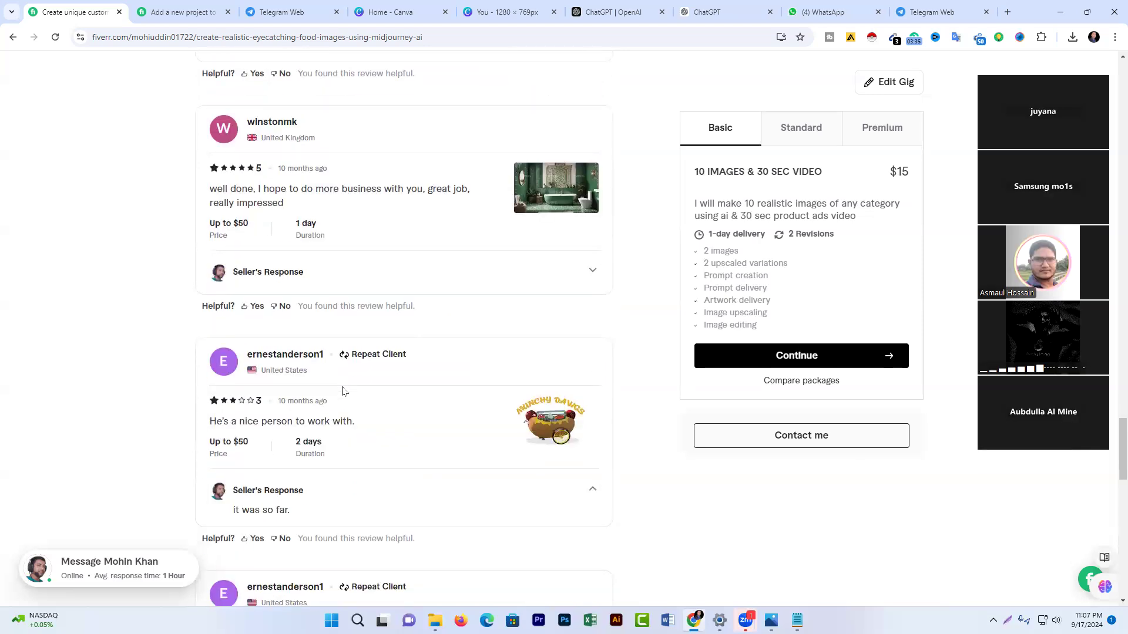
scroll(365, 400, "down", 2)
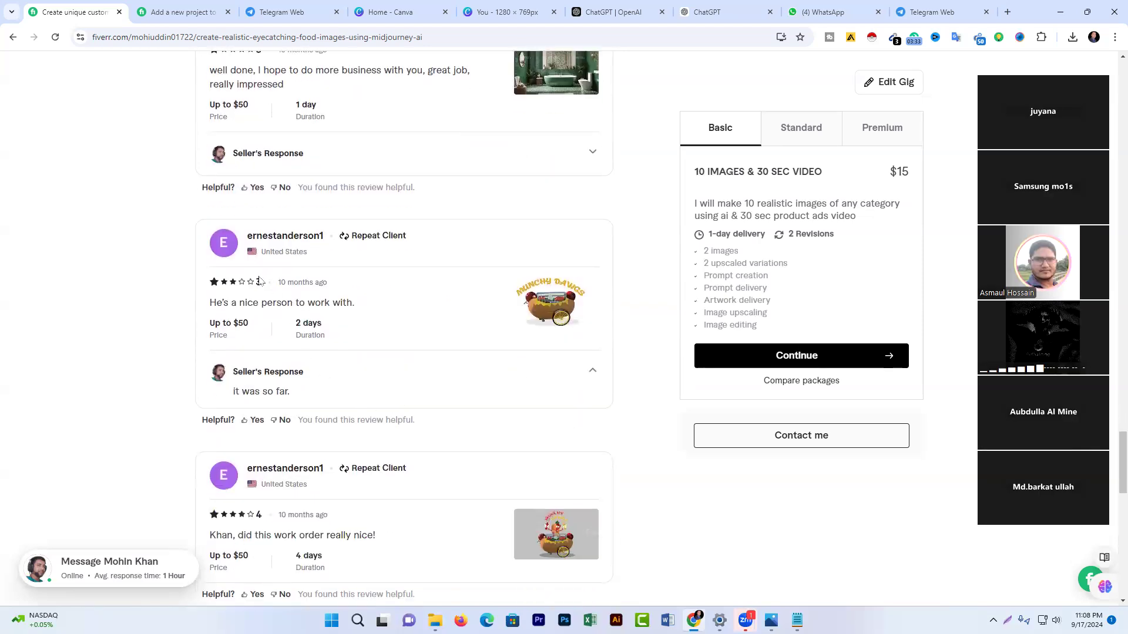